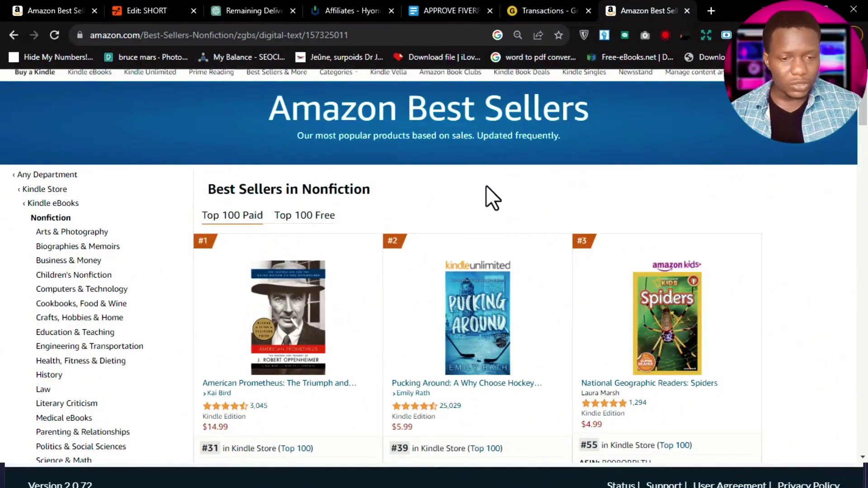
Step: Open the Health, Fitness & Dieting best sellers from the Nonfiction Kindle eBooks categories
{"action": "scroll", "coordinate": [307, 184], "scroll_direction": "up", "scroll_amount": 2}
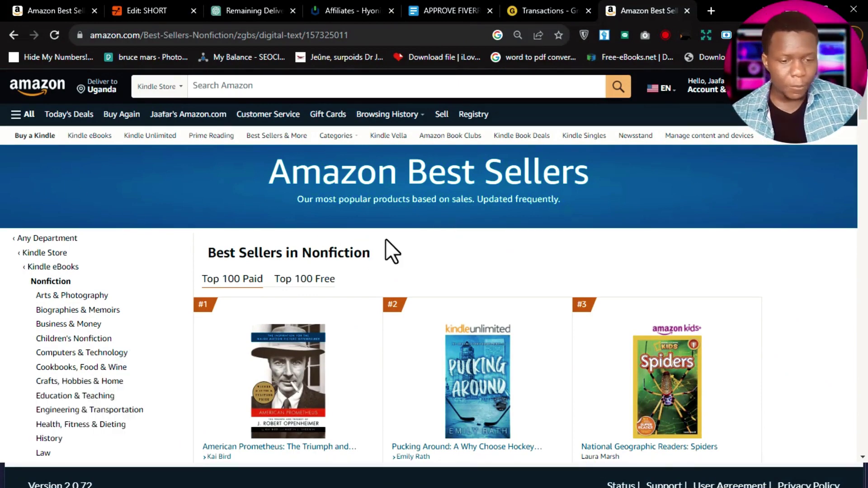
{"action": "scroll", "coordinate": [386, 240], "scroll_direction": "down", "scroll_amount": 2}
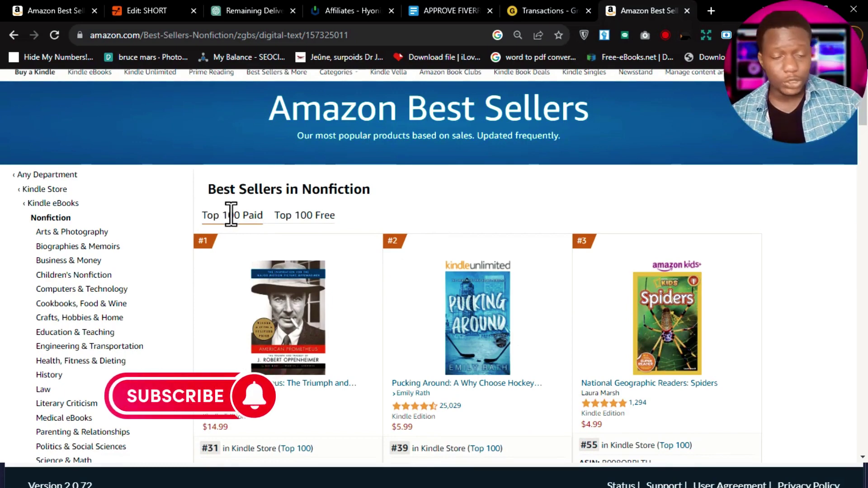
{"action": "scroll", "coordinate": [110, 194], "scroll_direction": "up", "scroll_amount": 2}
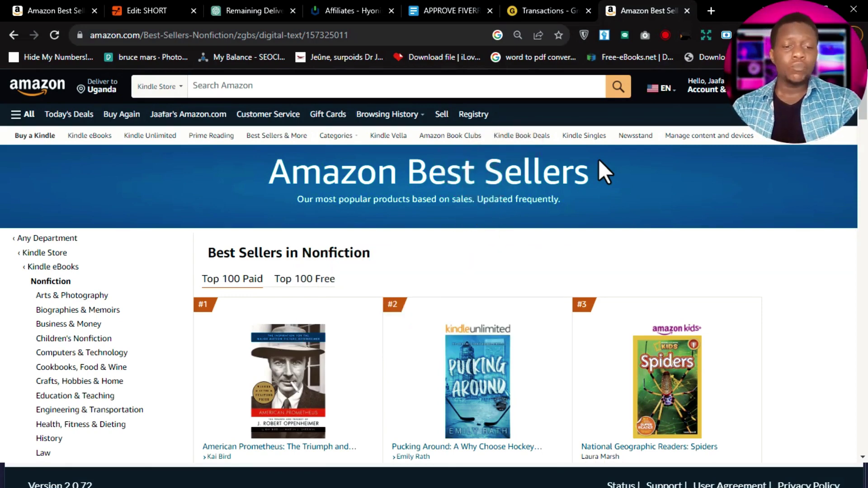
{"action": "scroll", "coordinate": [164, 309], "scroll_direction": "down", "scroll_amount": 1}
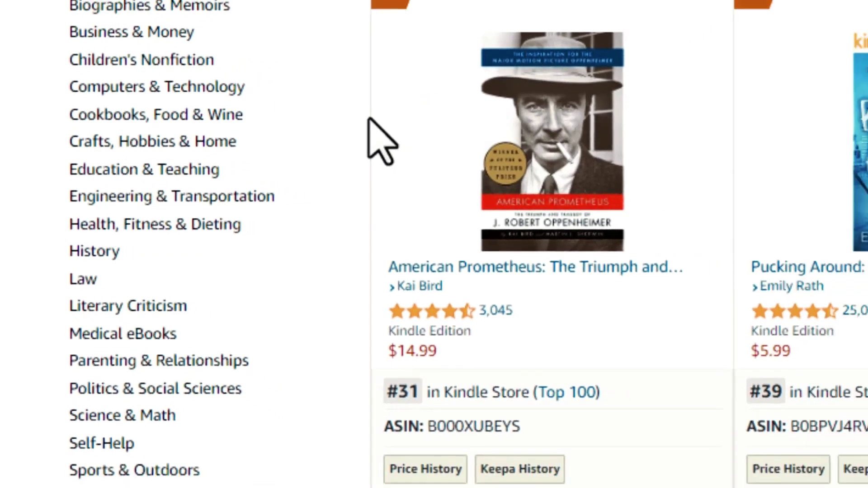
{"action": "left_click", "coordinate": [182, 221]}
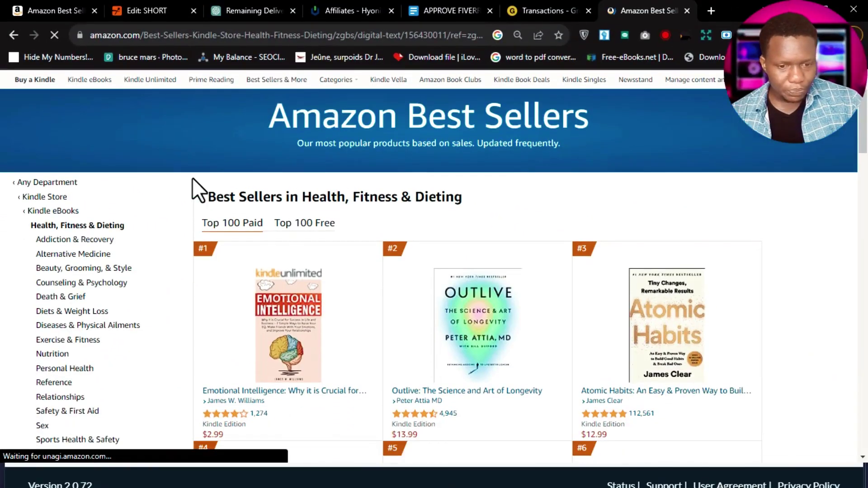
Step: Open the Relationships subcategory of the Health, Fitness & Dieting best sellers
{"action": "scroll", "coordinate": [192, 178], "scroll_direction": "down", "scroll_amount": 2}
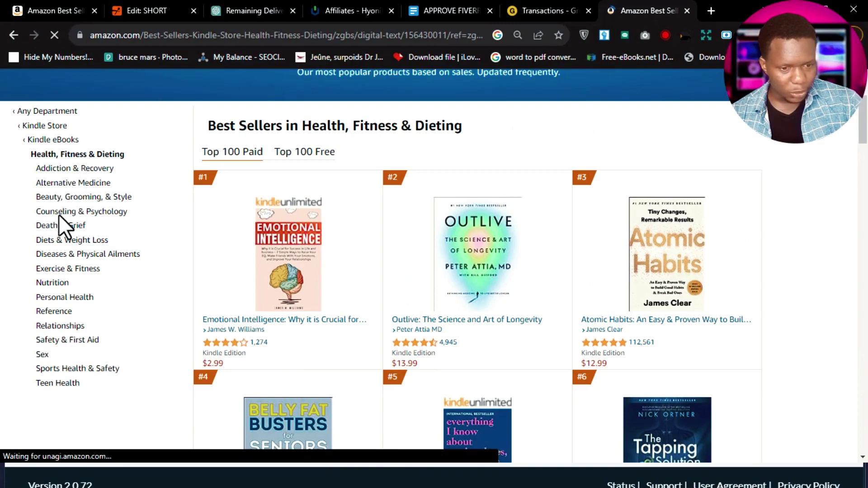
{"action": "scroll", "coordinate": [73, 233], "scroll_direction": "down", "scroll_amount": 2}
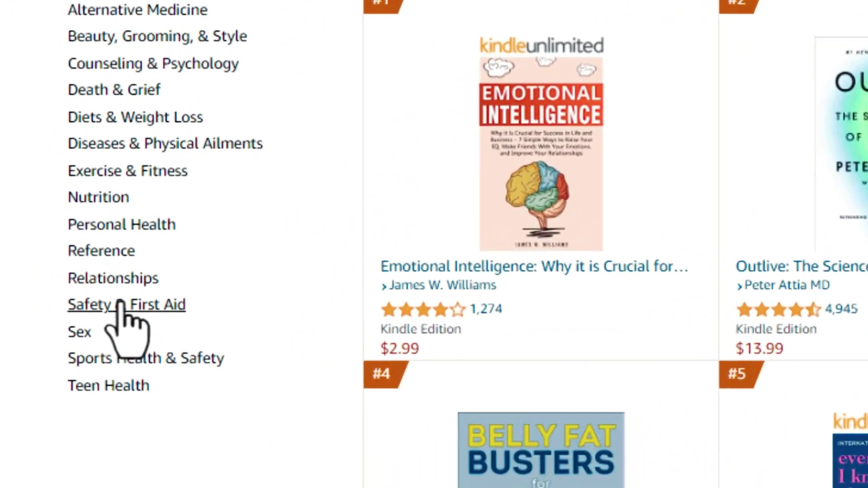
{"action": "scroll", "coordinate": [138, 242], "scroll_direction": "up", "scroll_amount": 2}
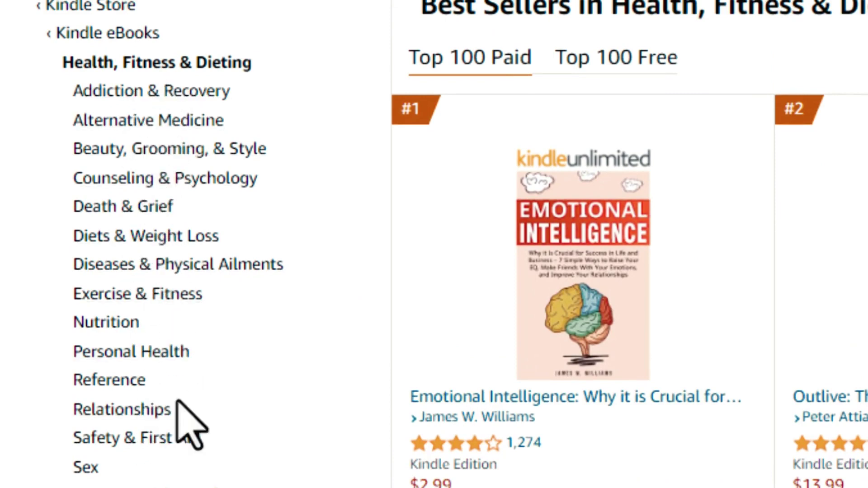
{"action": "scroll", "coordinate": [133, 420], "scroll_direction": "down", "scroll_amount": 2}
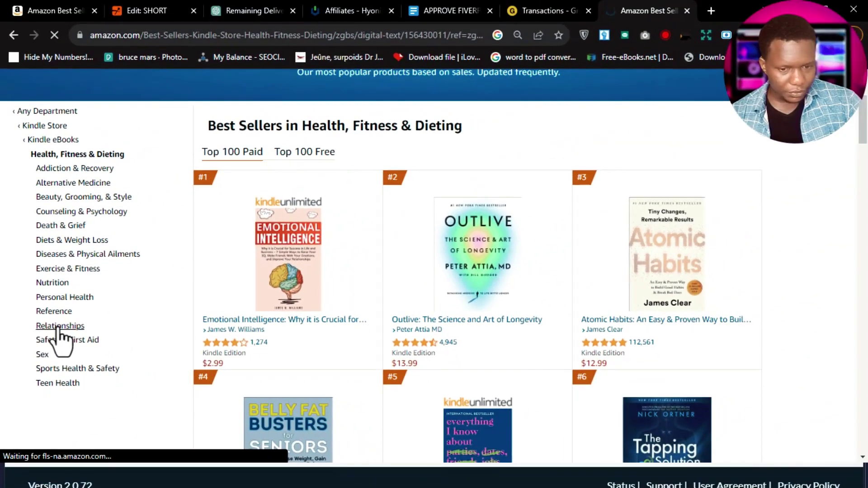
{"action": "left_click", "coordinate": [58, 330]}
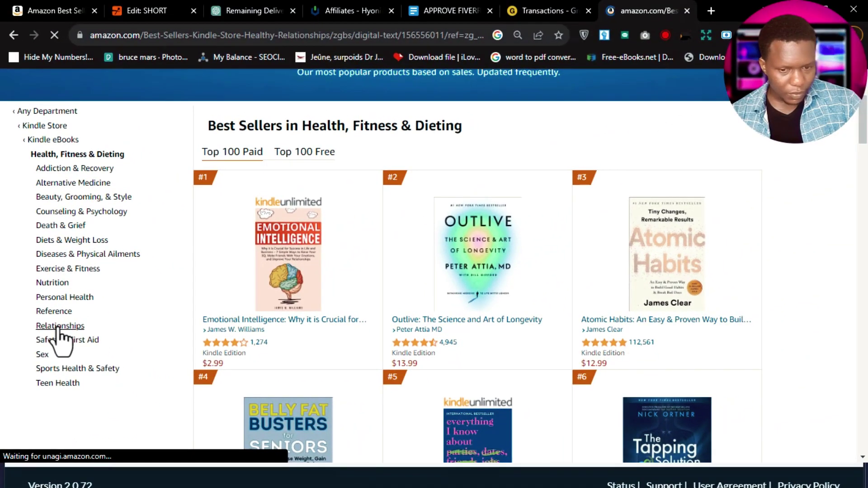
Step: Examine the Healthy Relationships subcategories and the ranked best-selling books for possible niche ideas
{"action": "scroll", "coordinate": [169, 269], "scroll_direction": "down", "scroll_amount": 2}
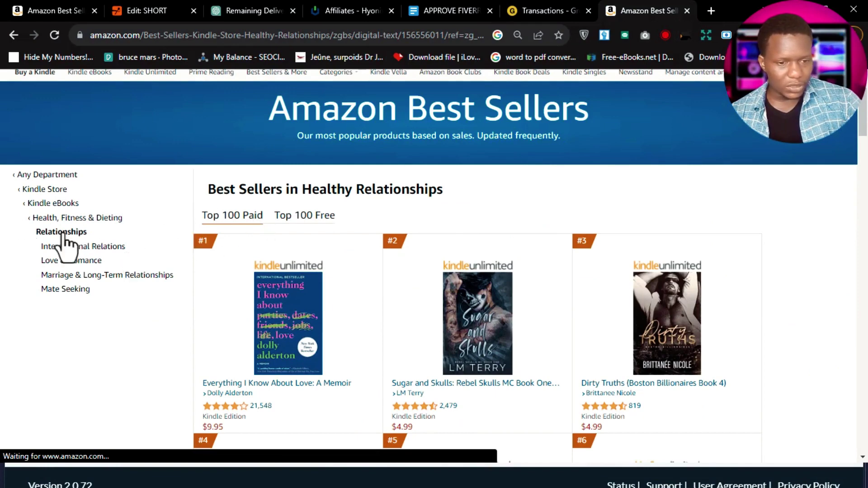
{"action": "scroll", "coordinate": [55, 222], "scroll_direction": "down", "scroll_amount": 1}
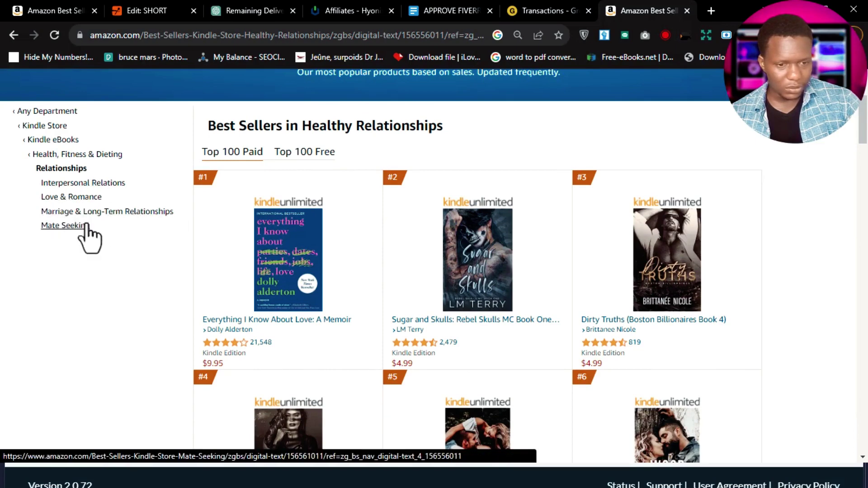
{"action": "scroll", "coordinate": [335, 253], "scroll_direction": "down", "scroll_amount": 3}
{"action": "scroll", "coordinate": [369, 257], "scroll_direction": "up", "scroll_amount": 3}
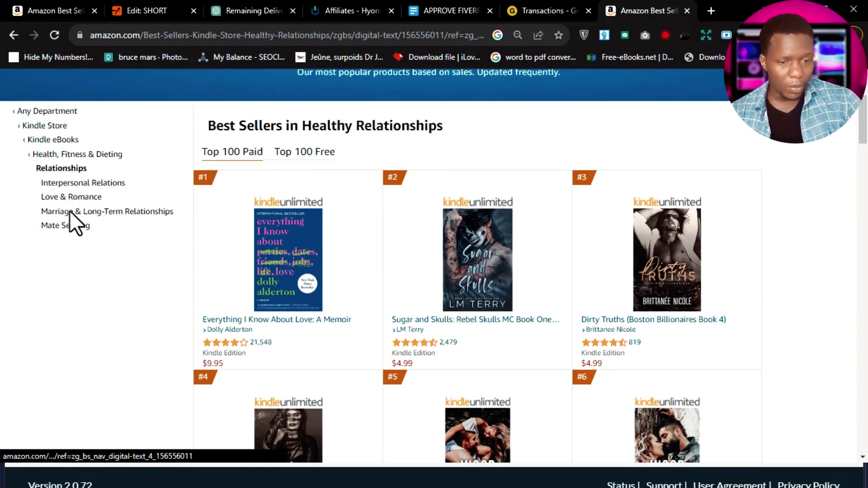
{"action": "scroll", "coordinate": [423, 223], "scroll_direction": "down", "scroll_amount": 10}
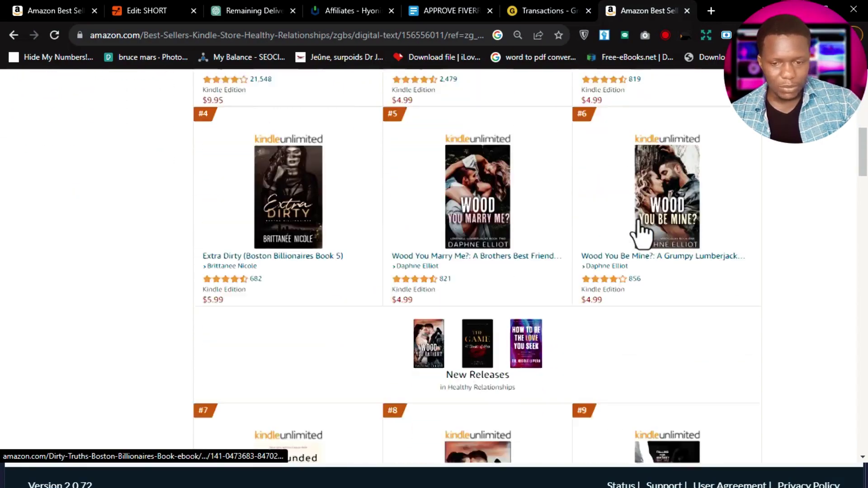
{"action": "scroll", "coordinate": [642, 232], "scroll_direction": "down", "scroll_amount": 15}
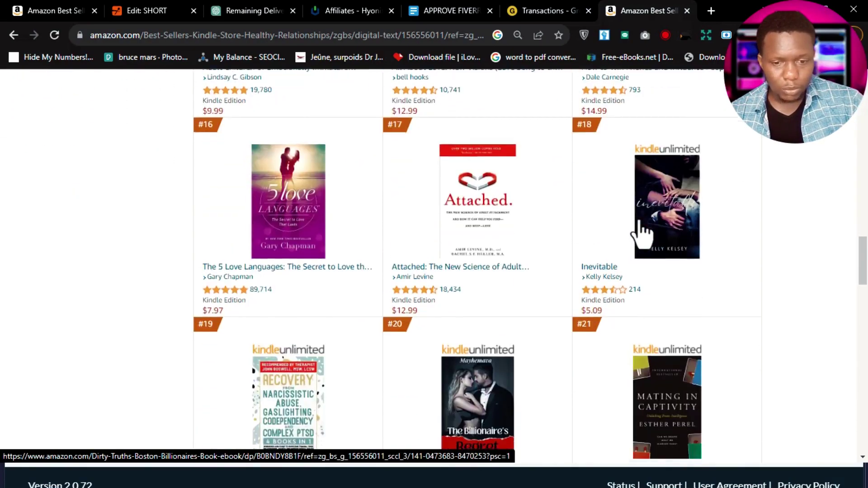
{"action": "scroll", "coordinate": [642, 232], "scroll_direction": "up", "scroll_amount": 5}
{"action": "scroll", "coordinate": [758, 194], "scroll_direction": "down", "scroll_amount": 3}
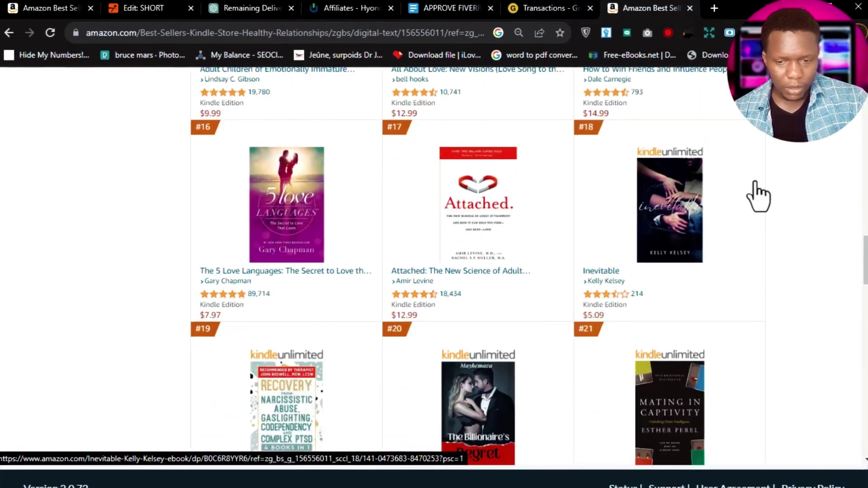
{"action": "scroll", "coordinate": [765, 190], "scroll_direction": "up", "scroll_amount": 4}
{"action": "scroll", "coordinate": [764, 181], "scroll_direction": "up", "scroll_amount": 5}
{"action": "scroll", "coordinate": [772, 180], "scroll_direction": "down", "scroll_amount": 16}
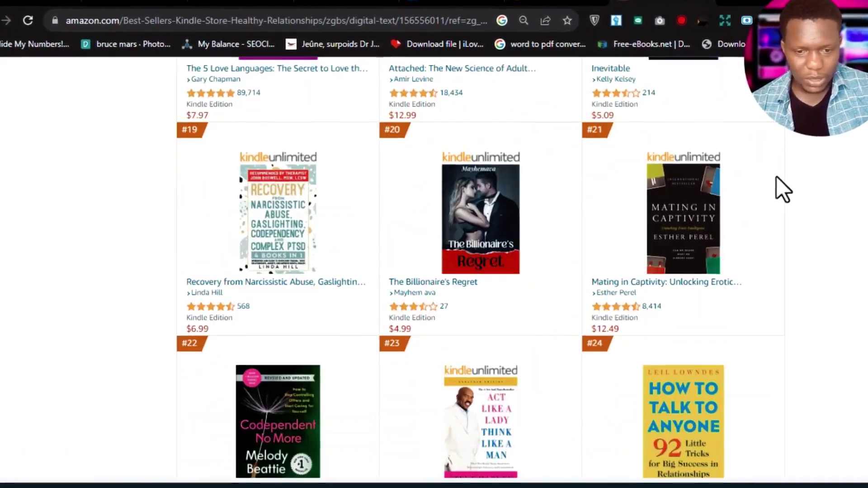
{"action": "scroll", "coordinate": [781, 175], "scroll_direction": "up", "scroll_amount": 20}
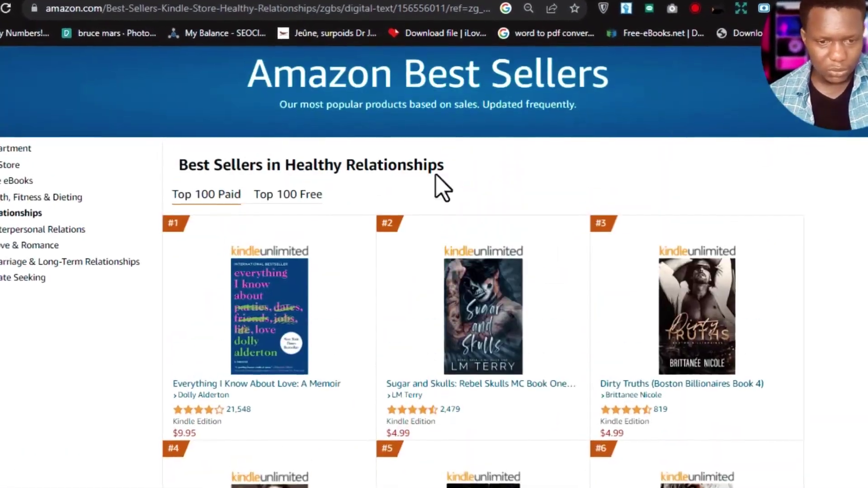
{"action": "scroll", "coordinate": [863, 241], "scroll_direction": "down", "scroll_amount": 15}
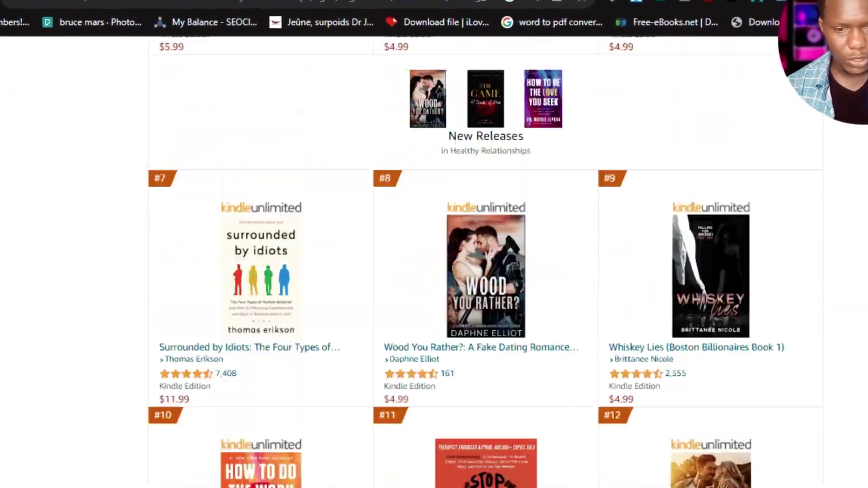
{"action": "scroll", "coordinate": [864, 241], "scroll_direction": "down", "scroll_amount": 1}
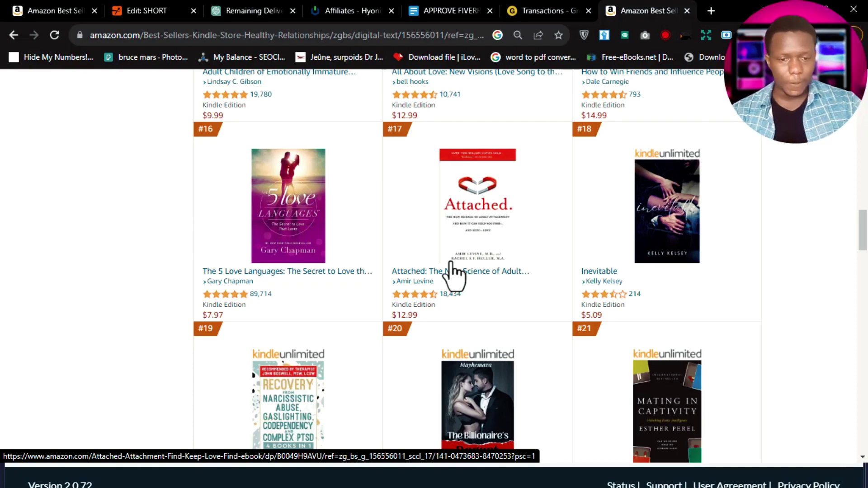
{"action": "scroll", "coordinate": [240, 243], "scroll_direction": "down", "scroll_amount": 2}
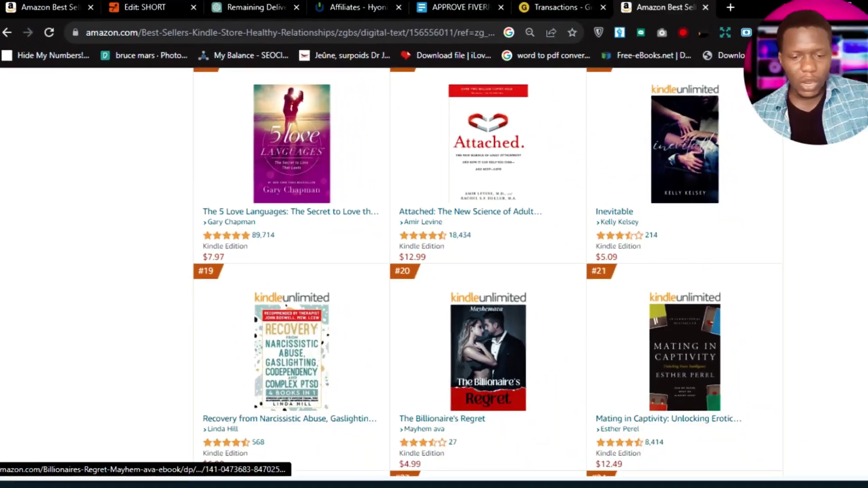
Step: Switch to Publisher Rocket and open Keyword Search
{"action": "key", "text": "alt+Tab"}
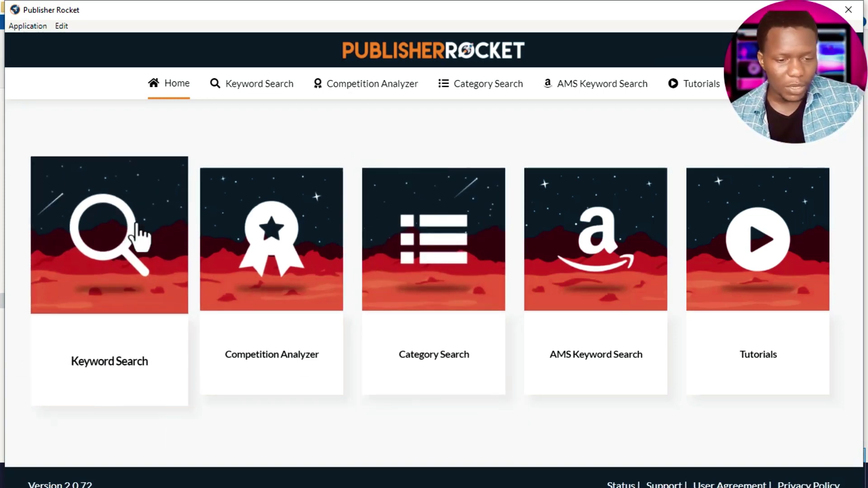
{"action": "left_click", "coordinate": [110, 290]}
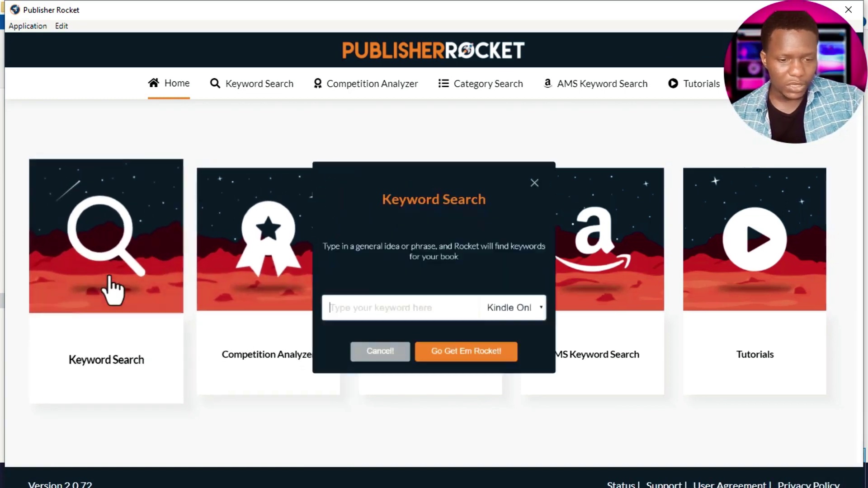
{"action": "left_click", "coordinate": [571, 155]}
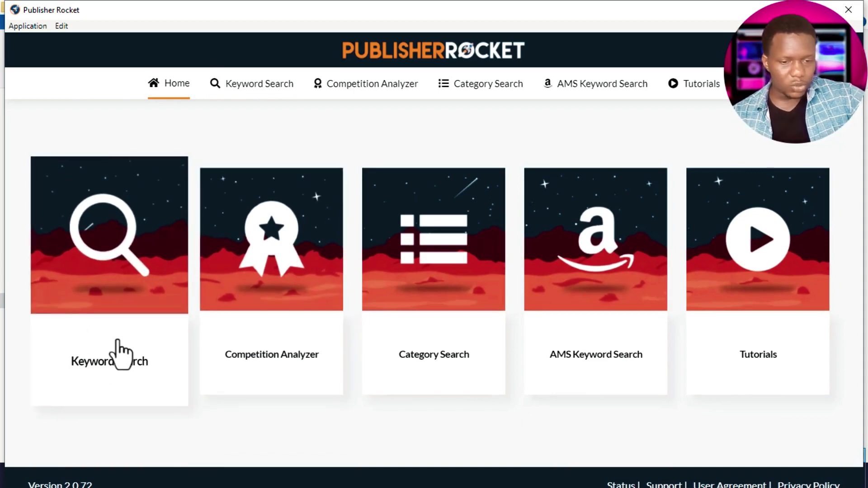
{"action": "left_click", "coordinate": [111, 355]}
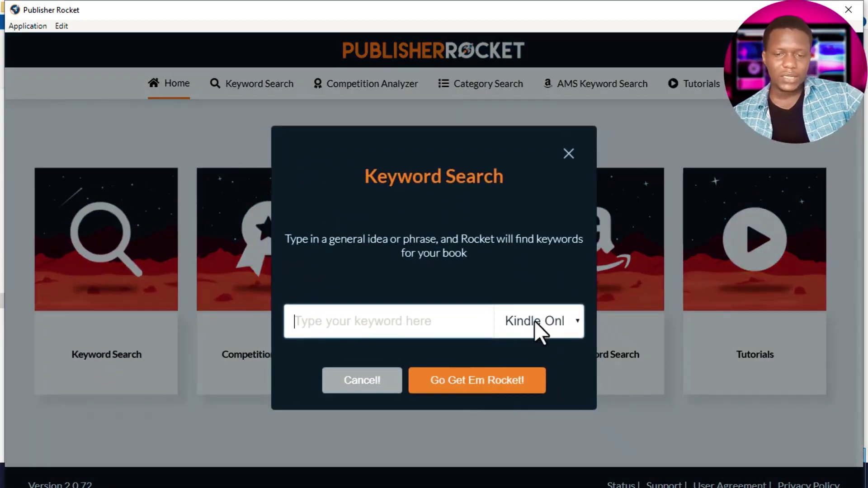
Step: Check the available book format options for the keyword search, keeping Kindle Only
{"action": "left_click", "coordinate": [569, 322]}
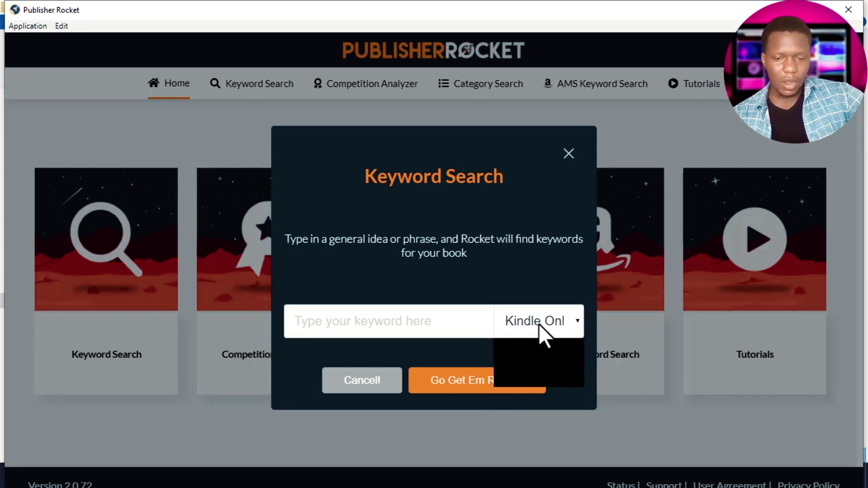
{"action": "left_click", "coordinate": [575, 322]}
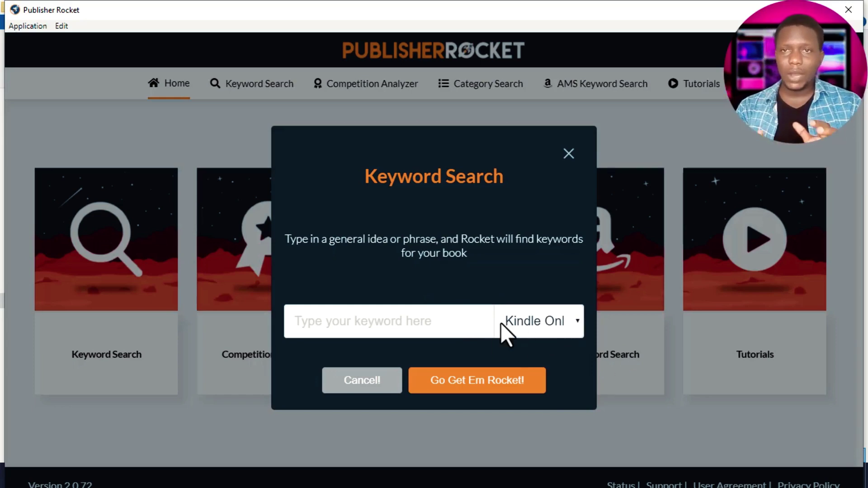
{"action": "left_click", "coordinate": [578, 323]}
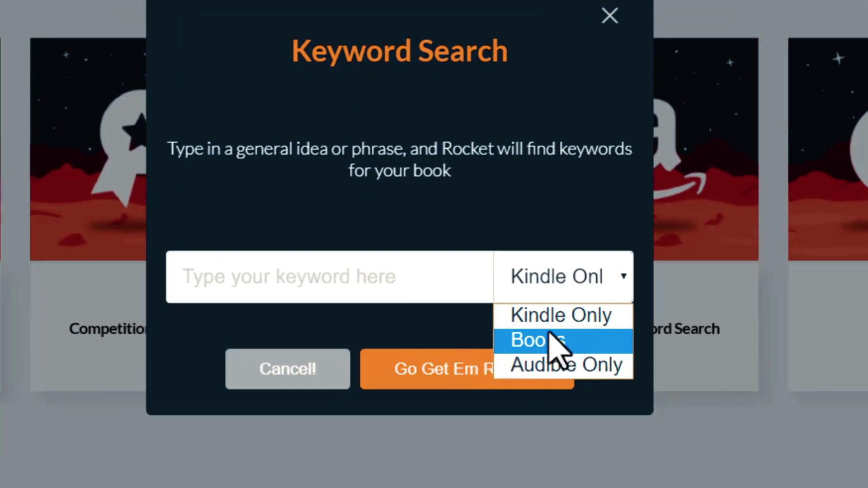
{"action": "left_click", "coordinate": [575, 322]}
Step: Run a Kindle-only keyword search for "love langauges"
{"action": "left_click", "coordinate": [361, 276]}
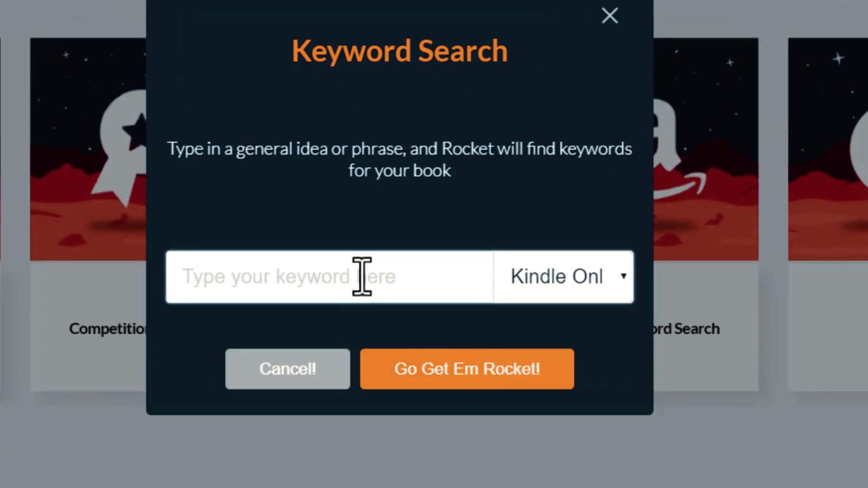
{"action": "type", "text": "LOVE LAN"}
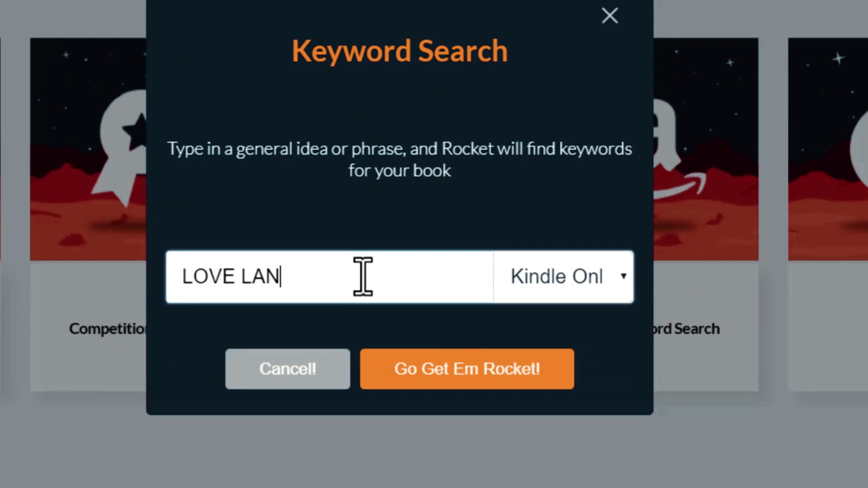
{"action": "key", "text": "BackSpace"}
{"action": "type", "text": "love langauges"}
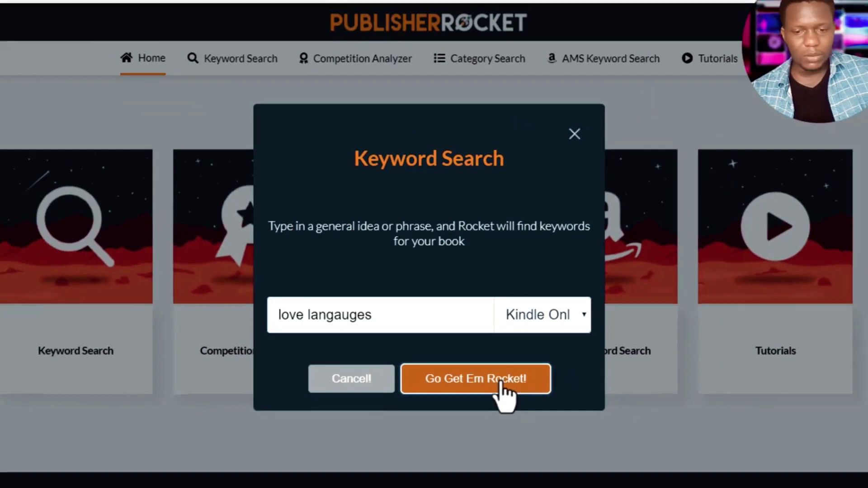
{"action": "left_click", "coordinate": [507, 372]}
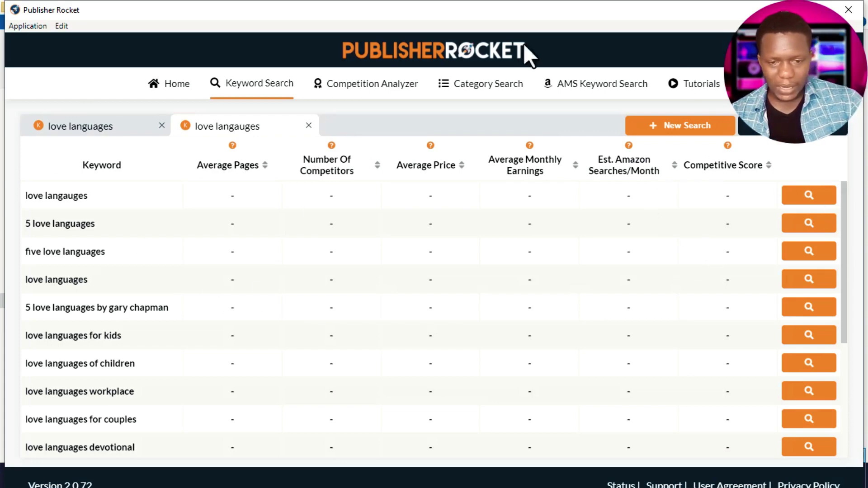
Step: Retrieve the metrics for the first ten keywords, from "love langauges" through "love languages devotional"
{"action": "left_click", "coordinate": [822, 202]}
{"action": "left_click", "coordinate": [816, 226]}
{"action": "left_click", "coordinate": [808, 251]}
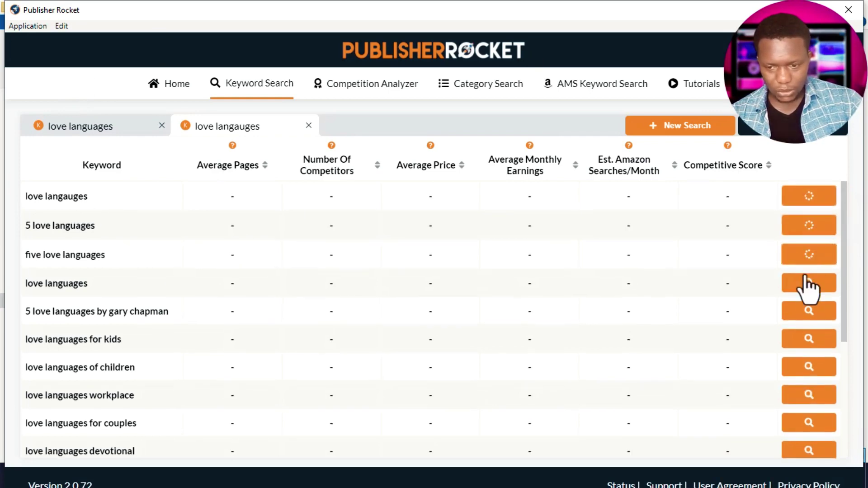
{"action": "left_click", "coordinate": [807, 283]}
{"action": "left_click", "coordinate": [810, 310]}
{"action": "left_click", "coordinate": [807, 338]}
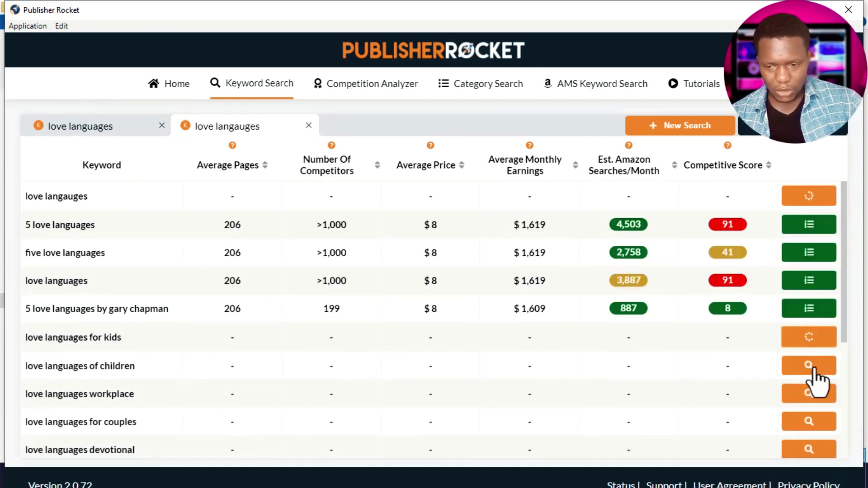
{"action": "left_click", "coordinate": [811, 367]}
{"action": "left_click", "coordinate": [811, 394]}
{"action": "left_click", "coordinate": [811, 421]}
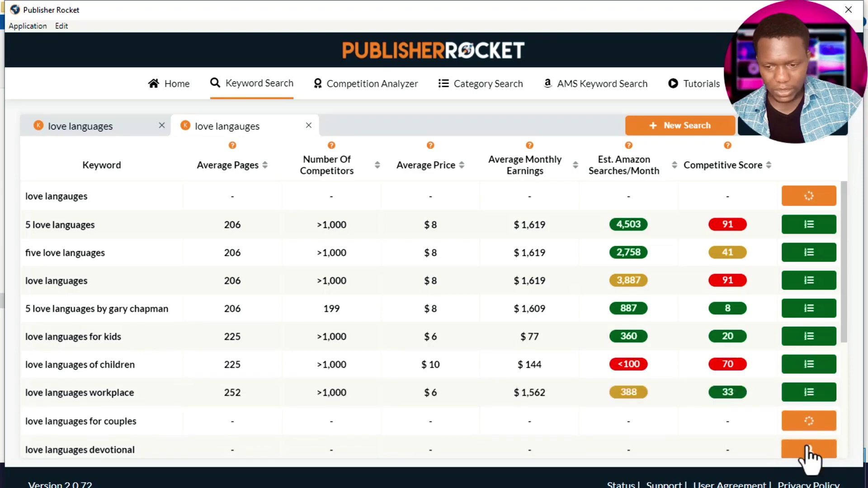
{"action": "left_click", "coordinate": [808, 451]}
Step: Retrieve the metrics for the next five keywords in the list, including "love language children" and "love languages kids"
{"action": "scroll", "coordinate": [809, 367], "scroll_direction": "down", "scroll_amount": 3}
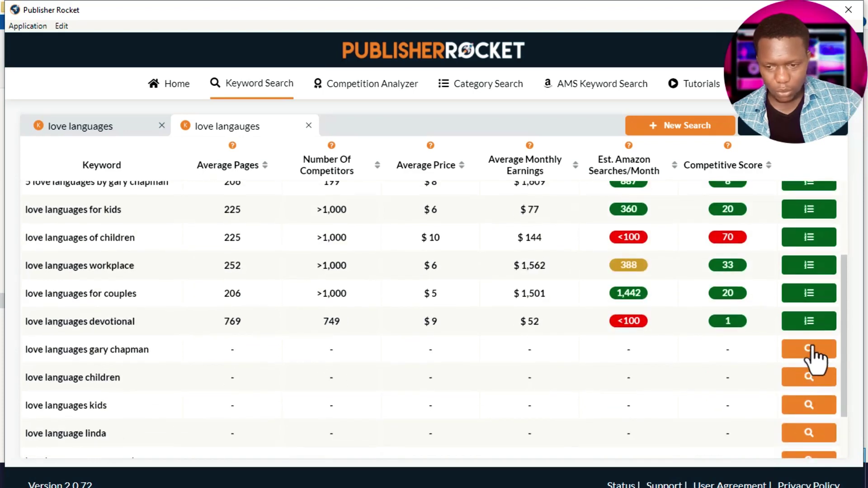
{"action": "left_click", "coordinate": [813, 351]}
{"action": "left_click", "coordinate": [812, 377]}
{"action": "left_click", "coordinate": [811, 405]}
{"action": "left_click", "coordinate": [809, 433]}
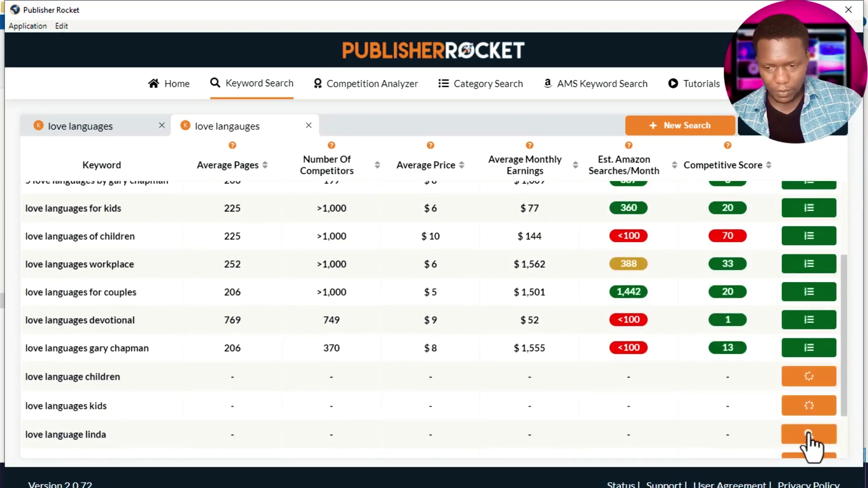
{"action": "scroll", "coordinate": [807, 398], "scroll_direction": "down", "scroll_amount": 2}
{"action": "left_click", "coordinate": [804, 392]}
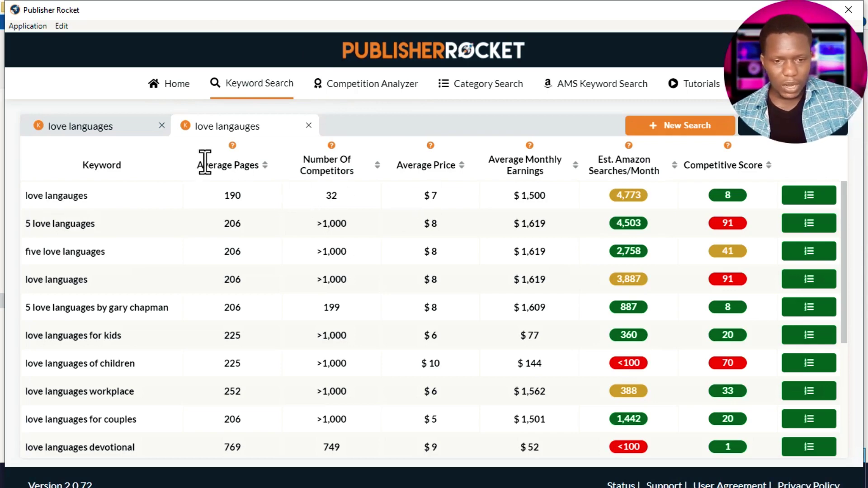
Step: Compare the average pages and number of competitors across the analyzed love language keywords
{"action": "scroll", "coordinate": [248, 304], "scroll_direction": "down", "scroll_amount": 3}
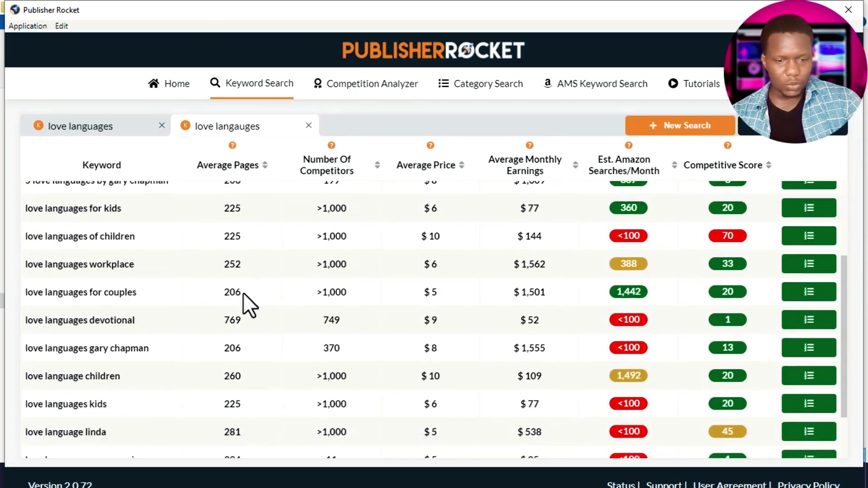
{"action": "scroll", "coordinate": [248, 275], "scroll_direction": "up", "scroll_amount": 3}
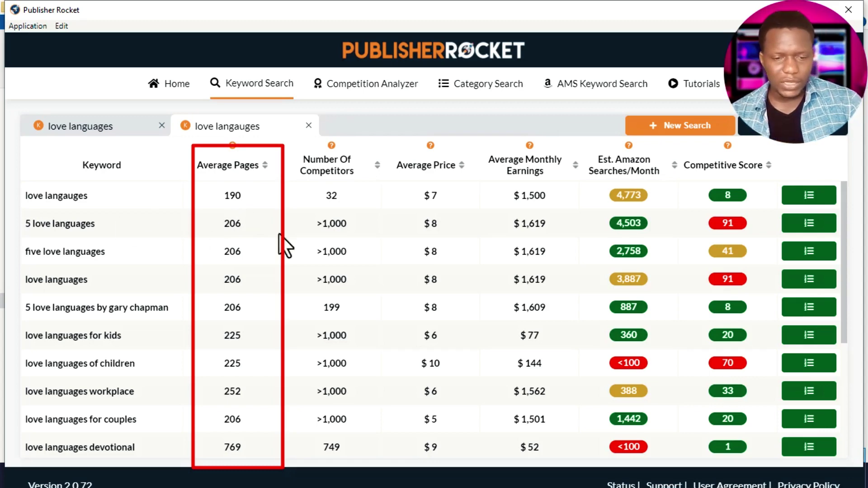
{"action": "scroll", "coordinate": [247, 288], "scroll_direction": "down", "scroll_amount": 5}
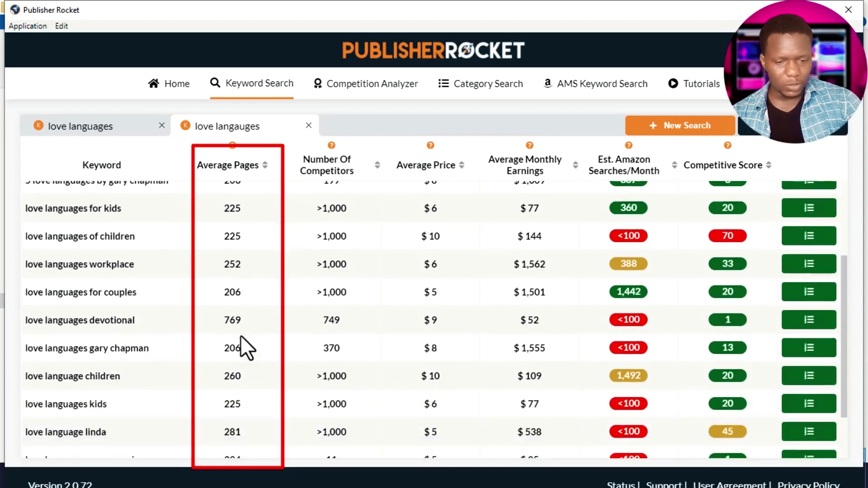
{"action": "scroll", "coordinate": [241, 347], "scroll_direction": "up", "scroll_amount": 2}
{"action": "scroll", "coordinate": [241, 348], "scroll_direction": "up", "scroll_amount": 3}
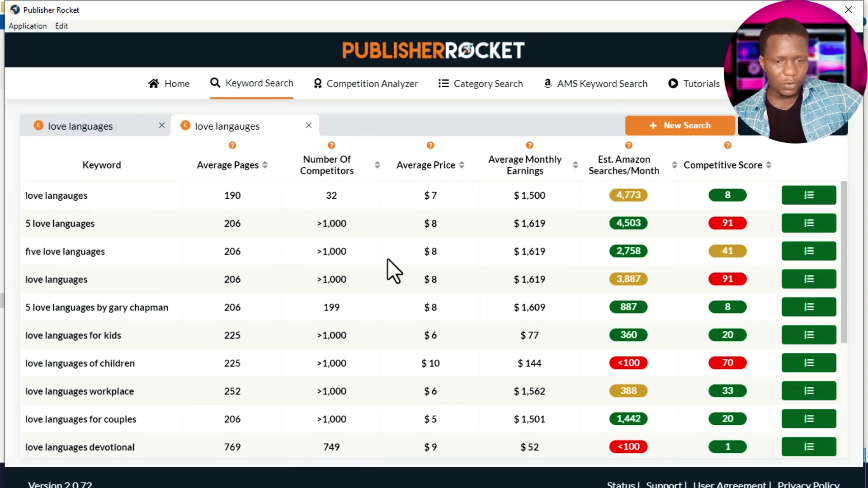
{"action": "scroll", "coordinate": [281, 316], "scroll_direction": "down", "scroll_amount": 2}
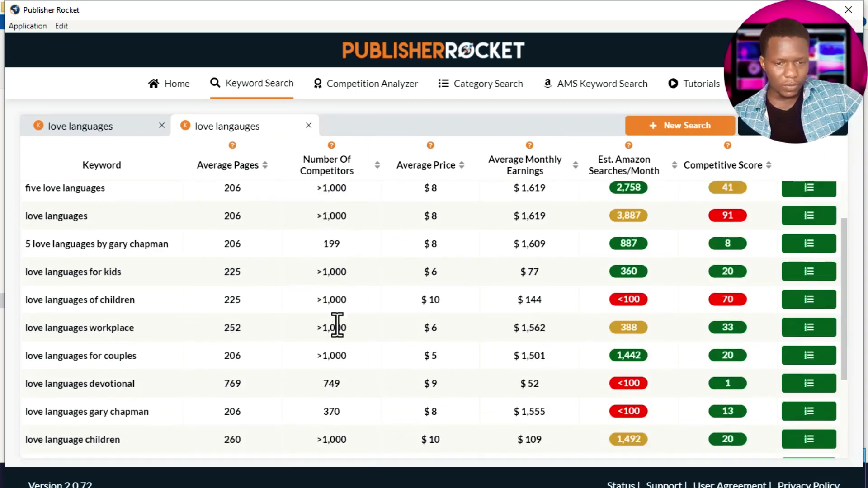
{"action": "scroll", "coordinate": [333, 330], "scroll_direction": "up", "scroll_amount": 2}
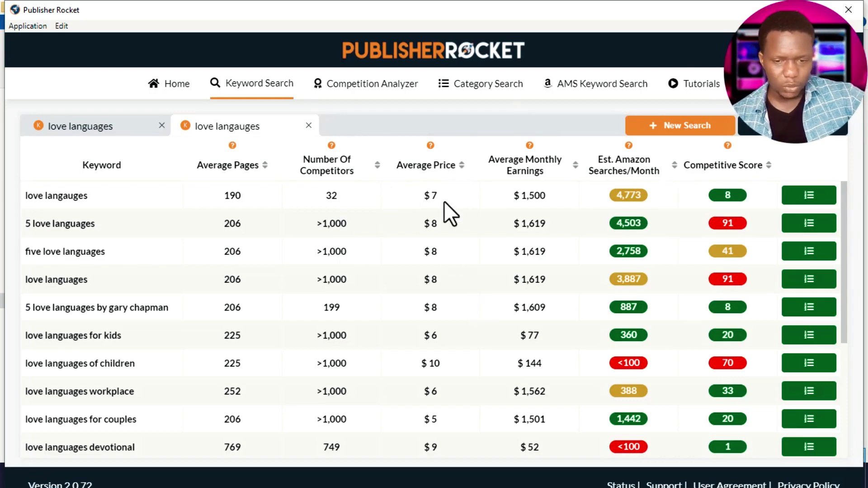
Step: Compare the average price and average monthly earnings across the analyzed love language keywords
{"action": "scroll", "coordinate": [445, 217], "scroll_direction": "down", "scroll_amount": 3}
{"action": "scroll", "coordinate": [446, 330], "scroll_direction": "down", "scroll_amount": 2}
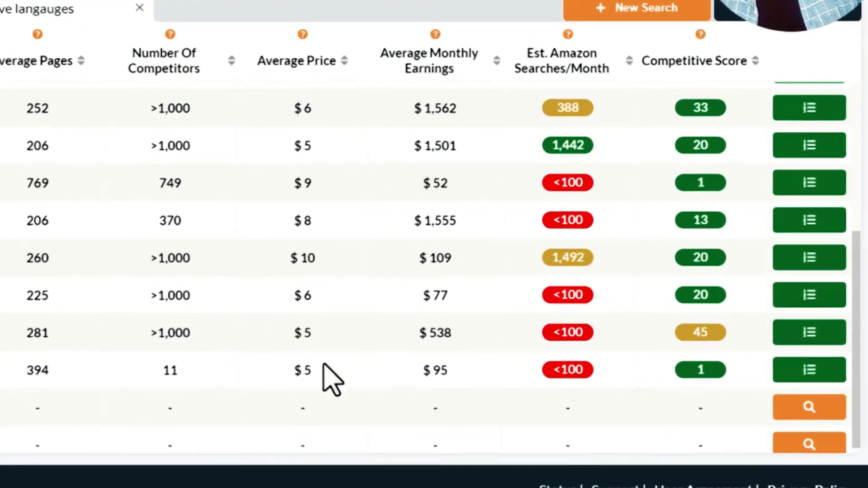
{"action": "scroll", "coordinate": [269, 371], "scroll_direction": "up", "scroll_amount": 4}
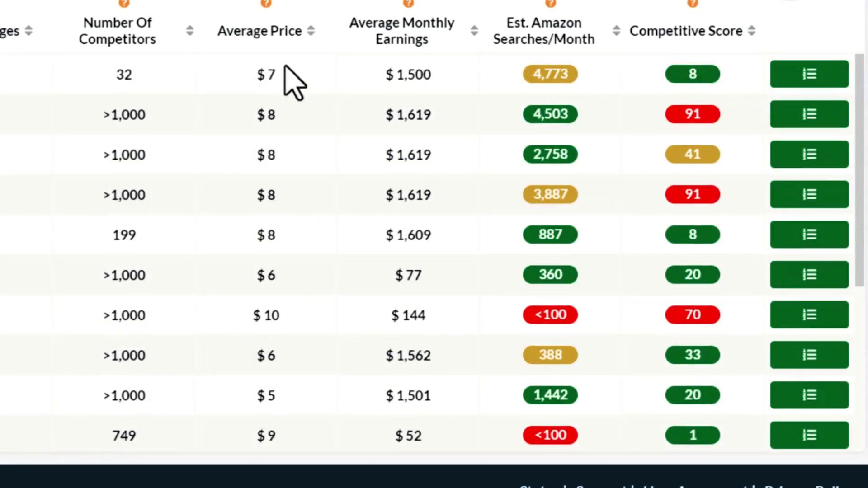
{"action": "scroll", "coordinate": [278, 149], "scroll_direction": "down", "scroll_amount": 2}
{"action": "scroll", "coordinate": [290, 149], "scroll_direction": "up", "scroll_amount": 2}
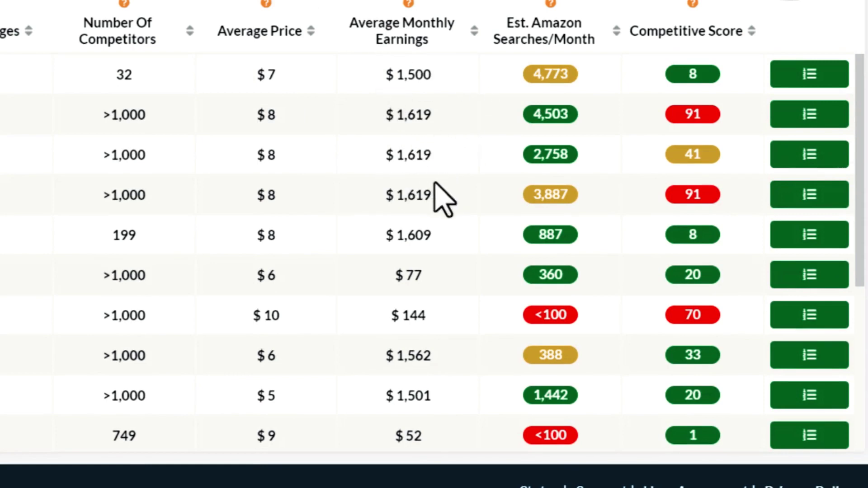
{"action": "scroll", "coordinate": [414, 193], "scroll_direction": "down", "scroll_amount": 4}
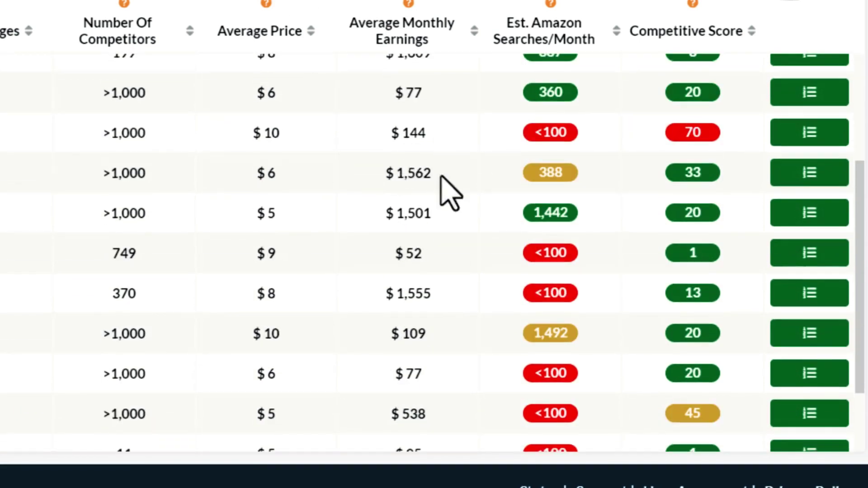
{"action": "scroll", "coordinate": [430, 239], "scroll_direction": "down", "scroll_amount": 2}
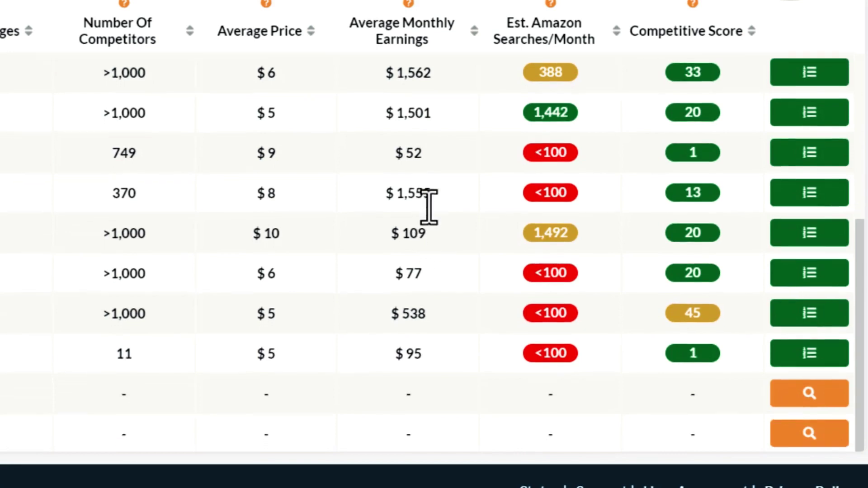
{"action": "scroll", "coordinate": [422, 306], "scroll_direction": "up", "scroll_amount": 2}
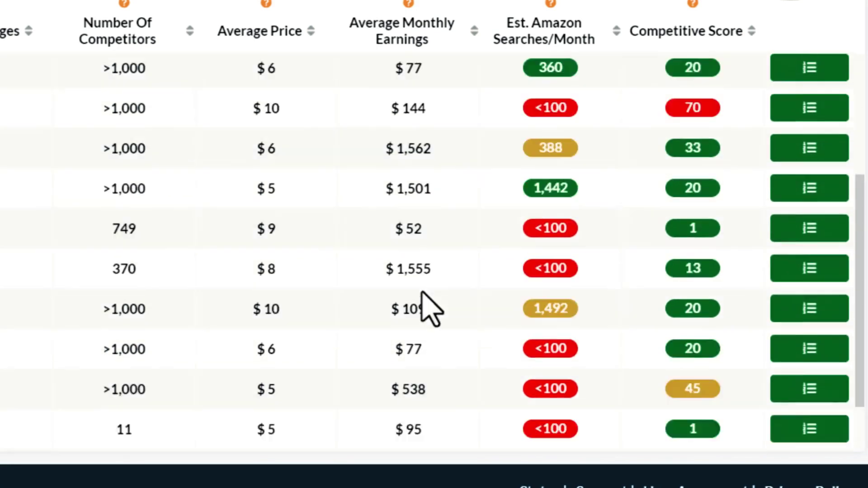
{"action": "scroll", "coordinate": [429, 308], "scroll_direction": "up", "scroll_amount": 5}
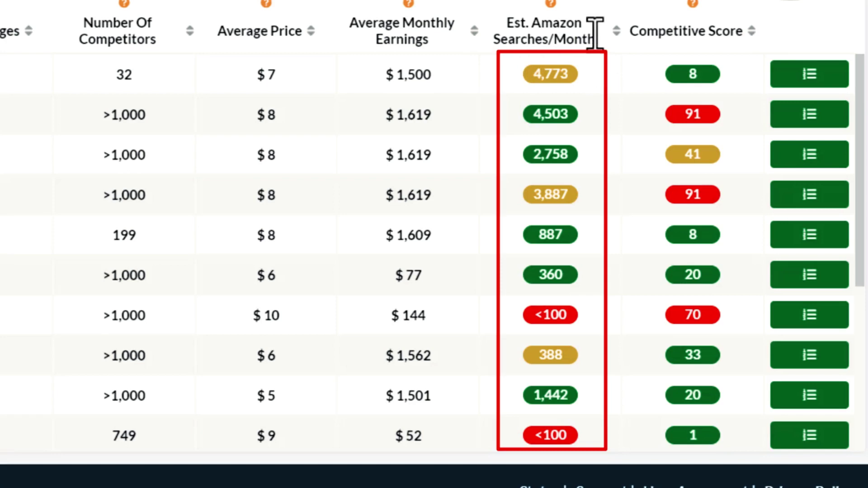
Step: Examine the estimated Amazon searches per month against the competitive score for each analyzed keyword
{"action": "mouse_move", "coordinate": [561, 81]}
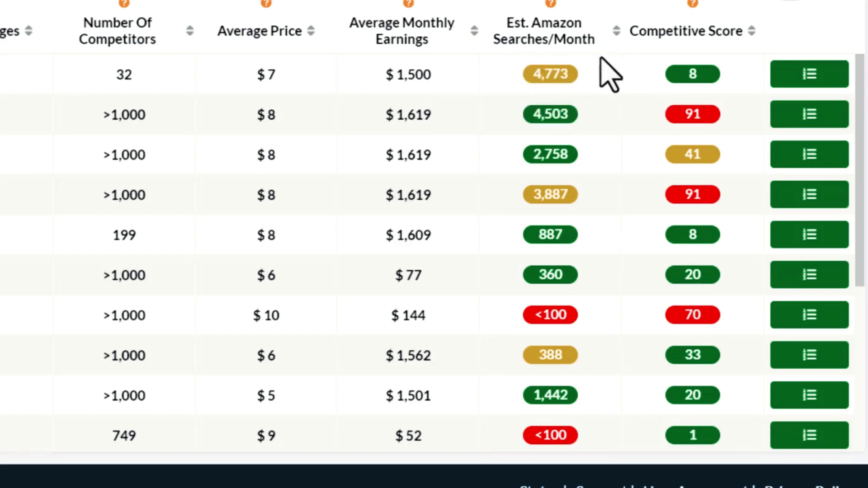
{"action": "mouse_move", "coordinate": [689, 78]}
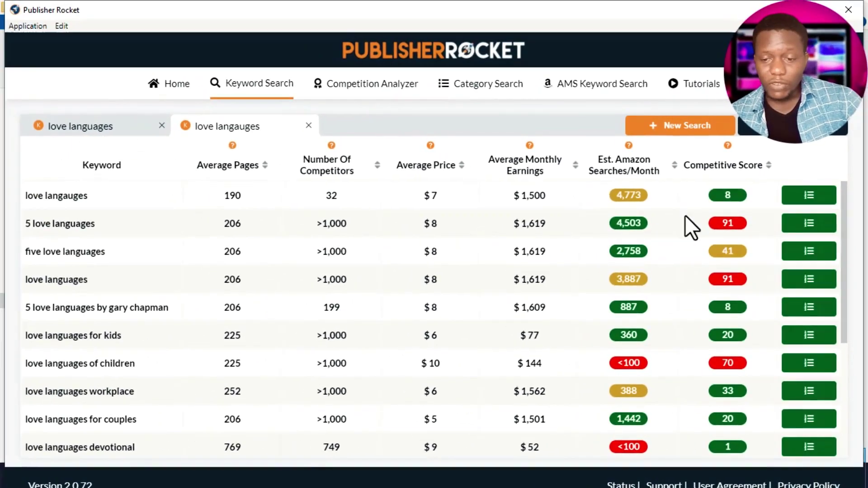
{"action": "mouse_move", "coordinate": [724, 197]}
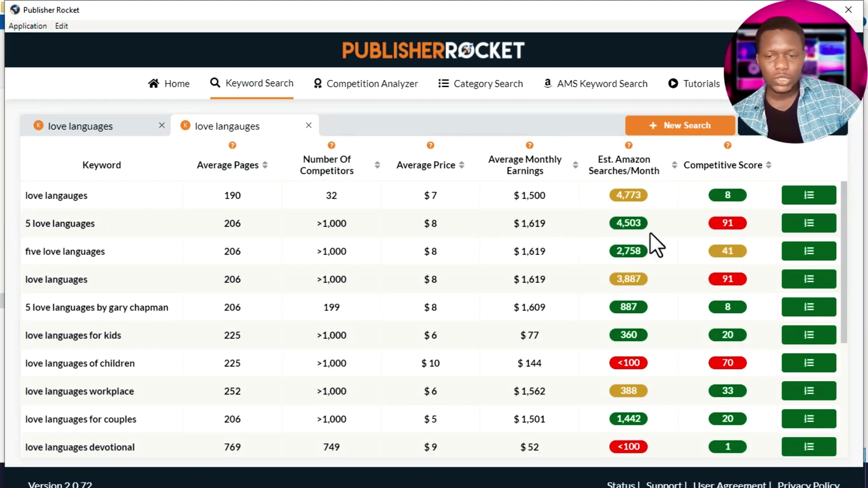
{"action": "mouse_move", "coordinate": [729, 228]}
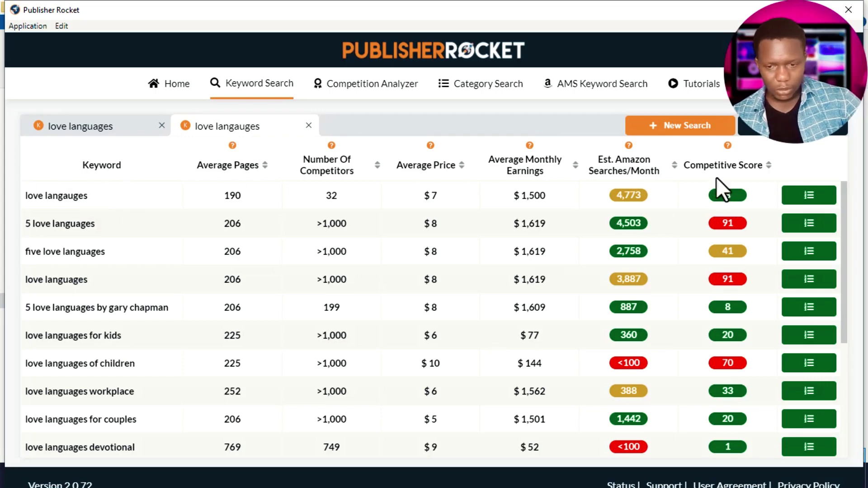
{"action": "scroll", "coordinate": [719, 199], "scroll_direction": "down", "scroll_amount": 2}
{"action": "scroll", "coordinate": [768, 294], "scroll_direction": "up", "scroll_amount": 2}
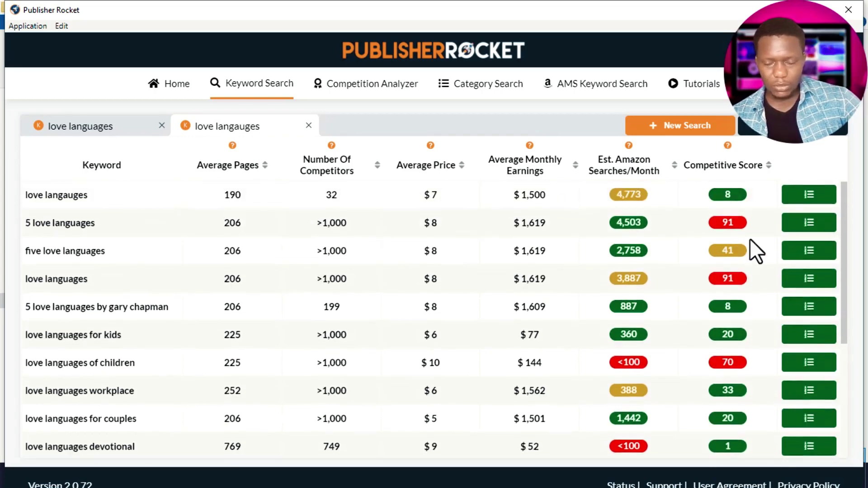
{"action": "scroll", "coordinate": [749, 244], "scroll_direction": "down", "scroll_amount": 3}
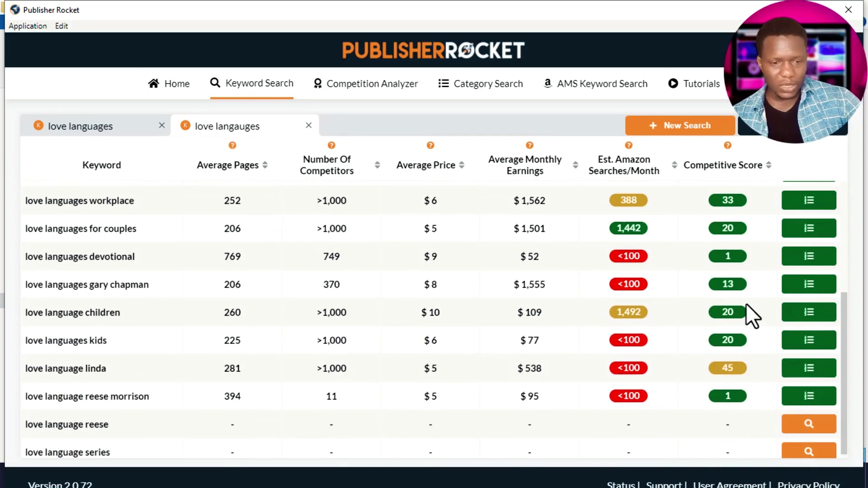
{"action": "scroll", "coordinate": [633, 312], "scroll_direction": "up", "scroll_amount": 2}
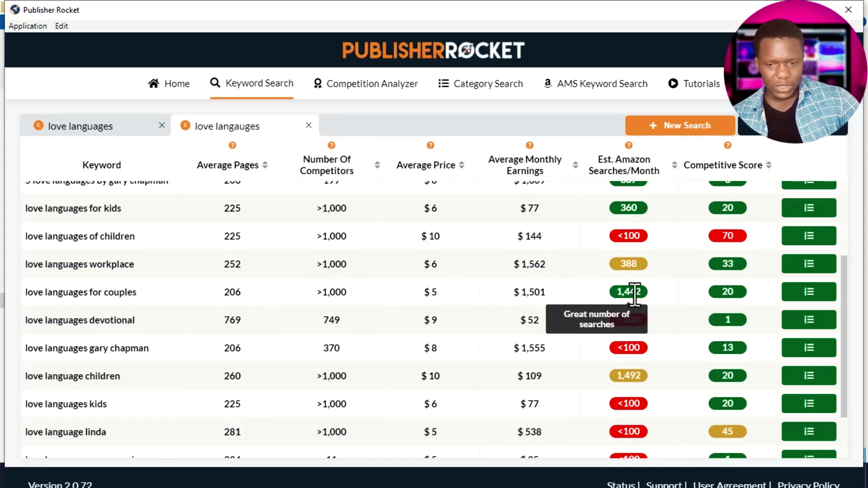
Step: Check the search-volume and competition ratings of "love languages for couples" and compare the competition ratings of the other keywords
{"action": "mouse_move", "coordinate": [636, 293]}
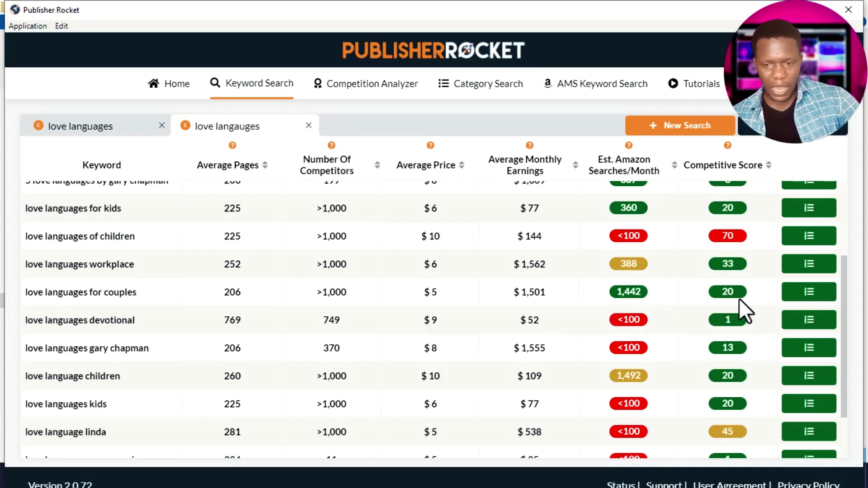
{"action": "mouse_move", "coordinate": [734, 296]}
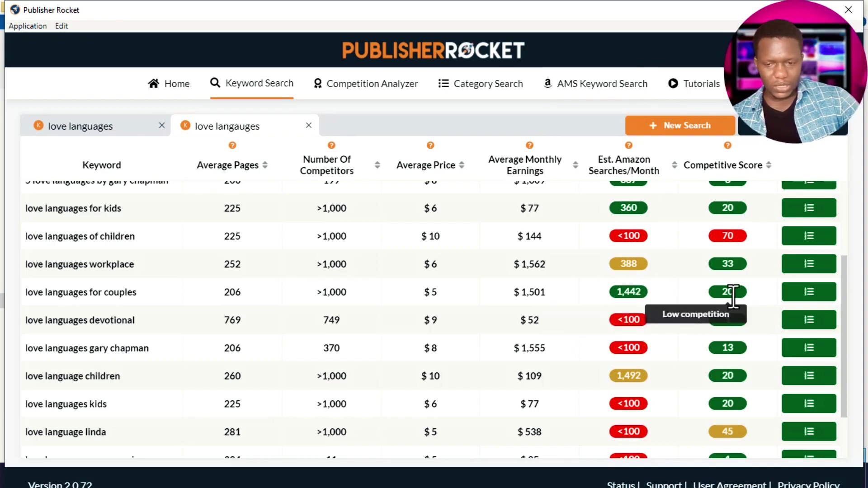
{"action": "scroll", "coordinate": [751, 343], "scroll_direction": "down", "scroll_amount": 2}
{"action": "scroll", "coordinate": [734, 280], "scroll_direction": "up", "scroll_amount": 4}
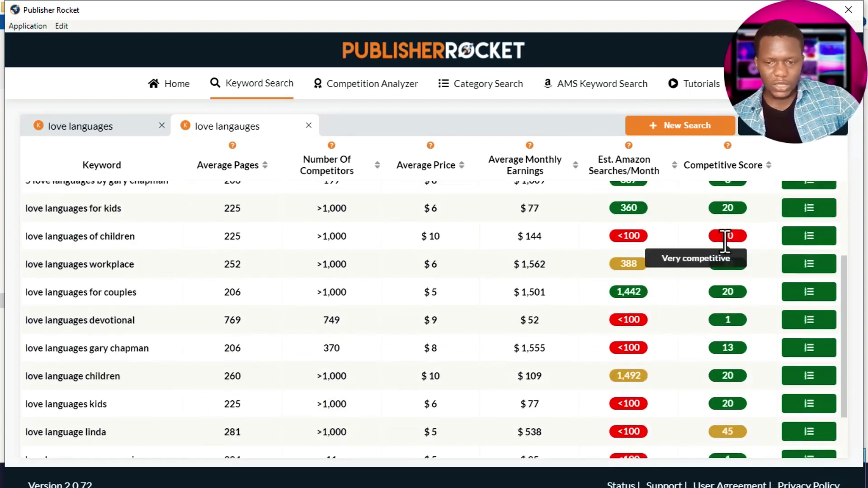
{"action": "scroll", "coordinate": [718, 243], "scroll_direction": "up", "scroll_amount": 2}
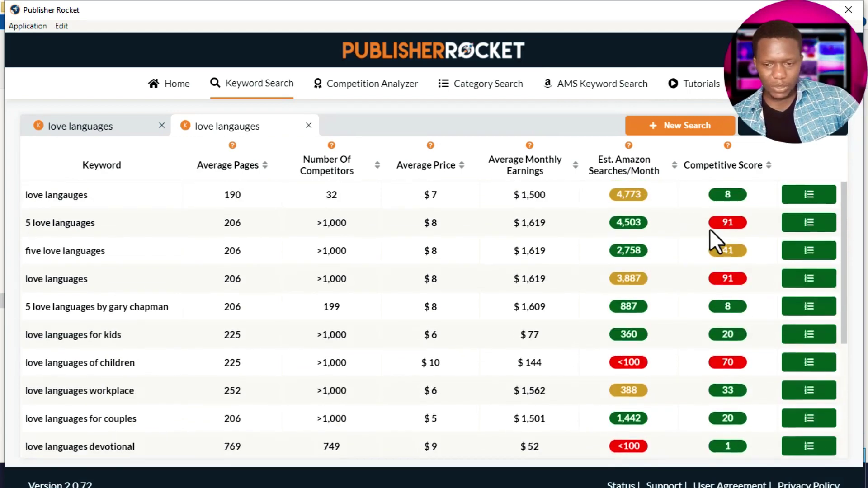
{"action": "scroll", "coordinate": [732, 271], "scroll_direction": "down", "scroll_amount": 2}
{"action": "mouse_move", "coordinate": [742, 244]}
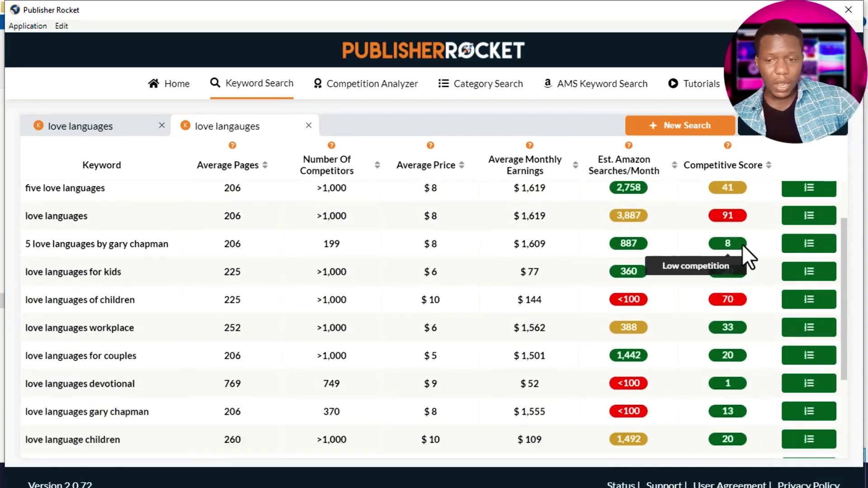
{"action": "scroll", "coordinate": [753, 316], "scroll_direction": "down", "scroll_amount": 5}
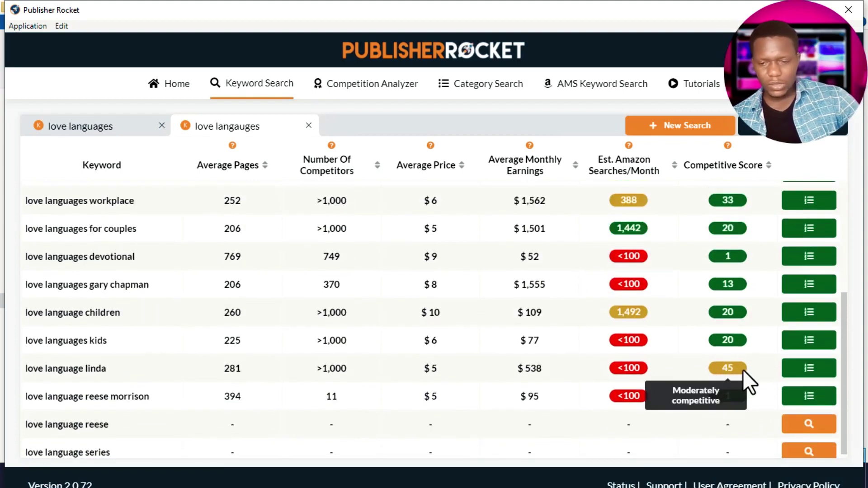
{"action": "scroll", "coordinate": [700, 312], "scroll_direction": "up", "scroll_amount": 5}
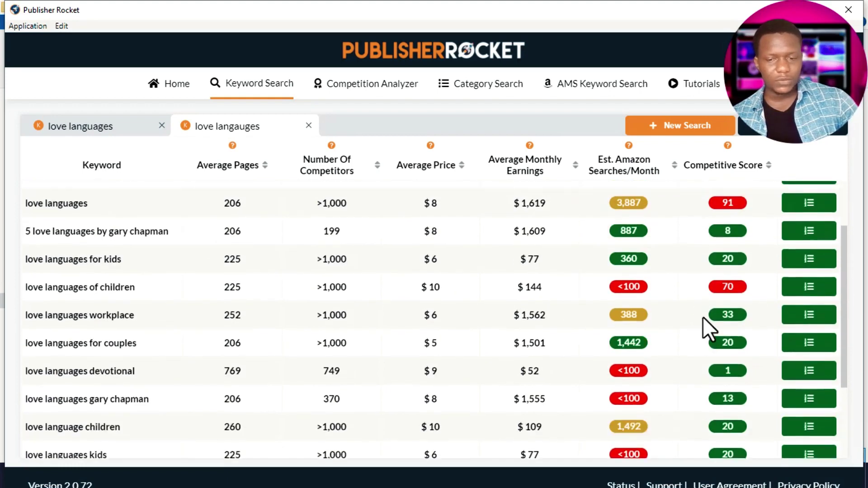
Step: Analyze the remaining keywords "love language reese" and "love language series" at the end of the keyword list
{"action": "scroll", "coordinate": [809, 321], "scroll_direction": "down", "scroll_amount": 5}
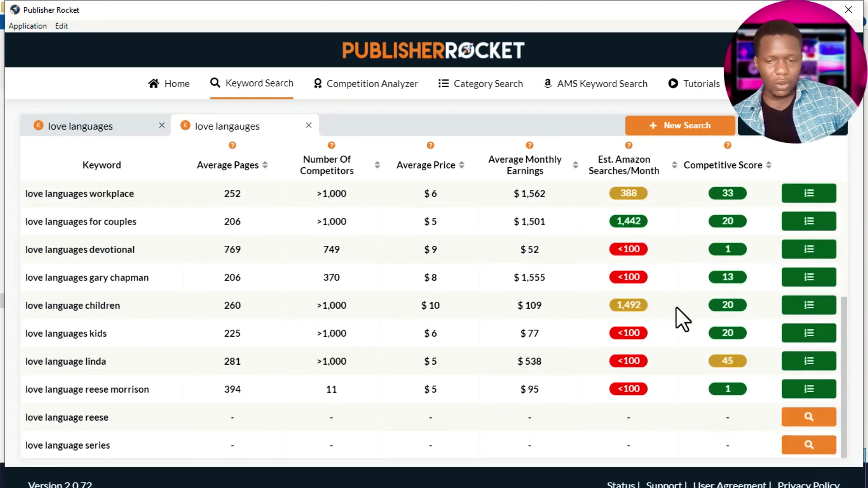
{"action": "left_click", "coordinate": [809, 417]}
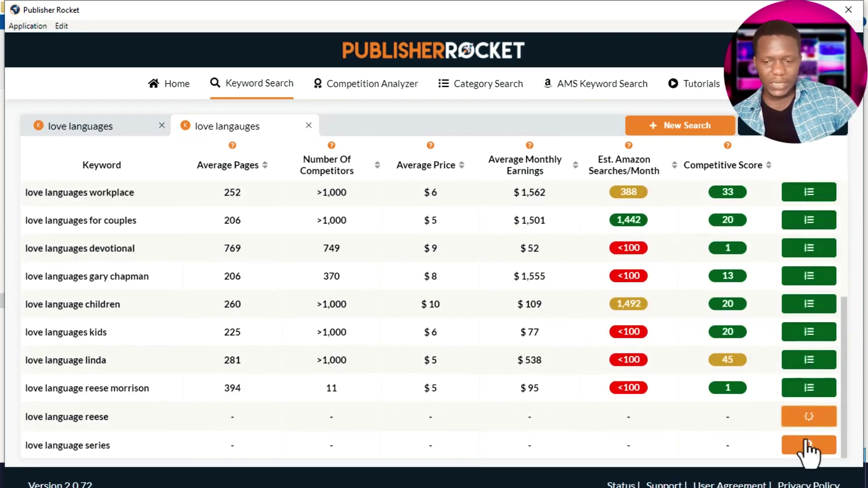
{"action": "left_click", "coordinate": [791, 446]}
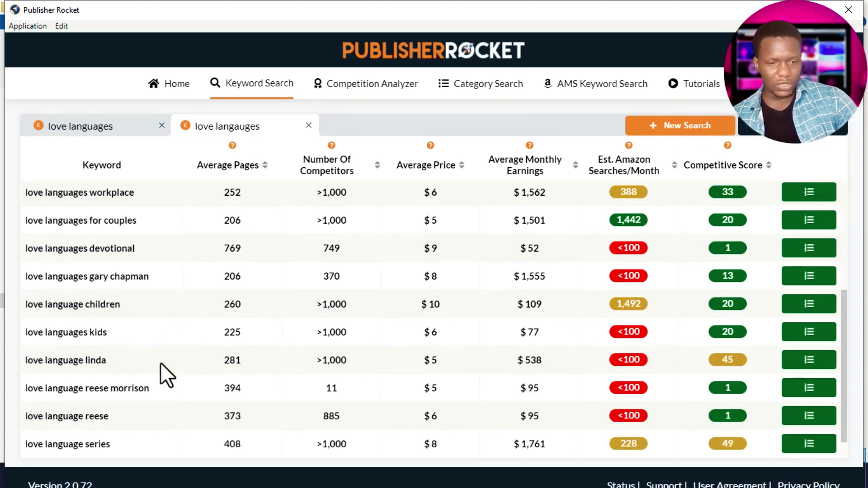
Step: Review the search-volume ratings of the last keywords and compare them with the metrics across the rest of the list
{"action": "scroll", "coordinate": [588, 379], "scroll_direction": "down", "scroll_amount": 1}
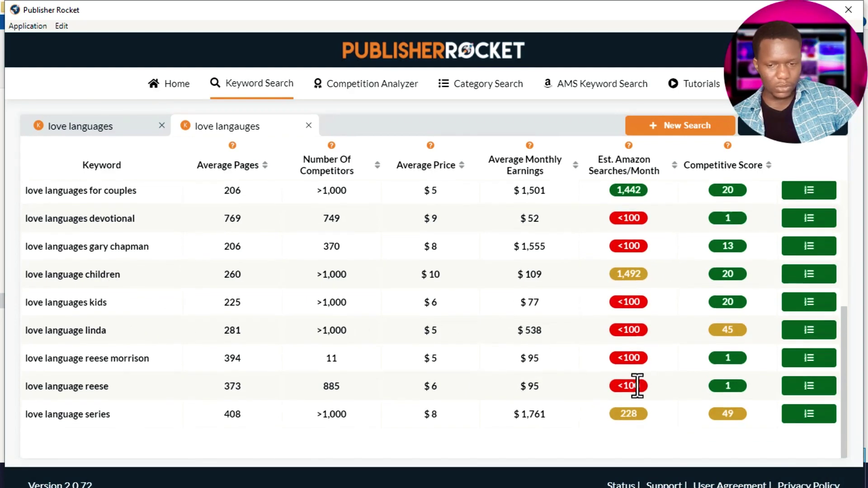
{"action": "mouse_move", "coordinate": [637, 334]}
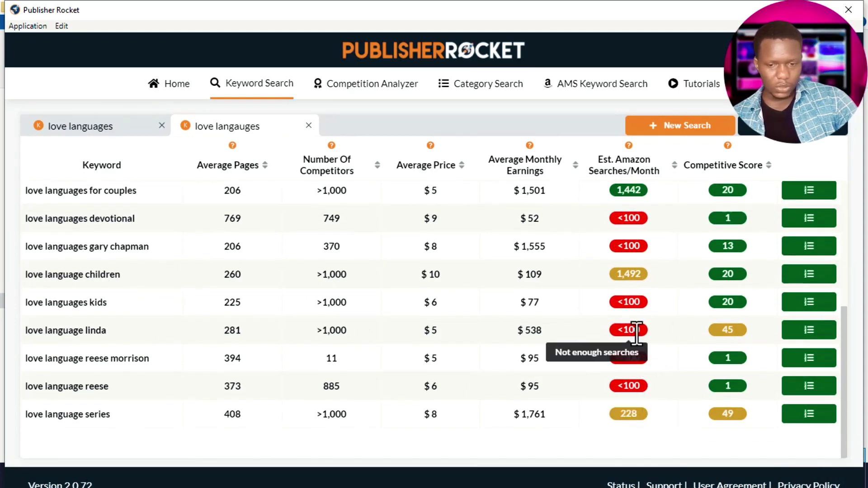
{"action": "mouse_move", "coordinate": [626, 355]}
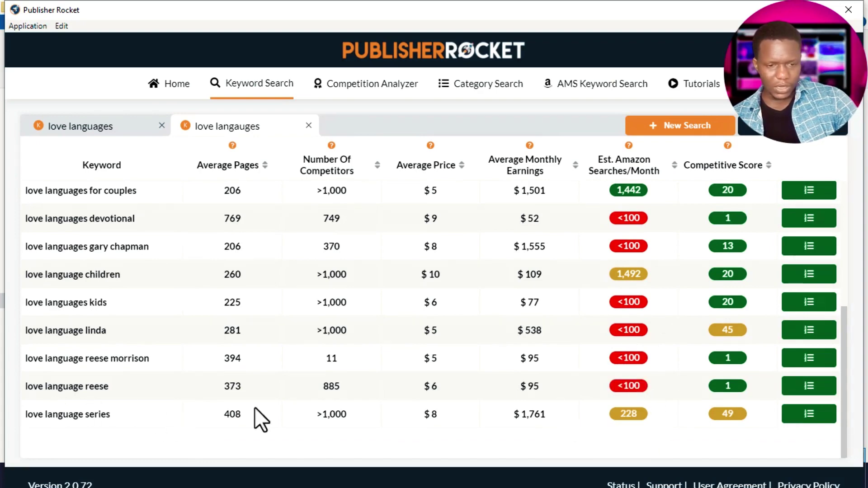
{"action": "scroll", "coordinate": [507, 407], "scroll_direction": "up", "scroll_amount": 5}
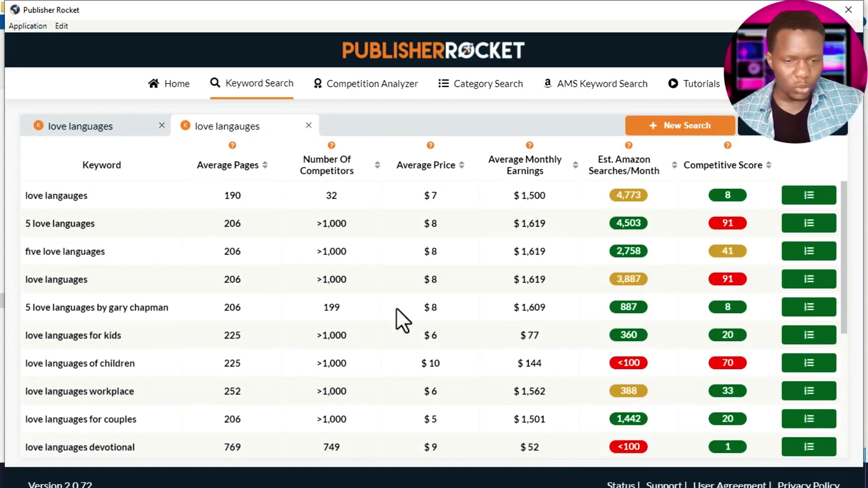
{"action": "scroll", "coordinate": [362, 345], "scroll_direction": "down", "scroll_amount": 2}
{"action": "scroll", "coordinate": [284, 323], "scroll_direction": "up", "scroll_amount": 2}
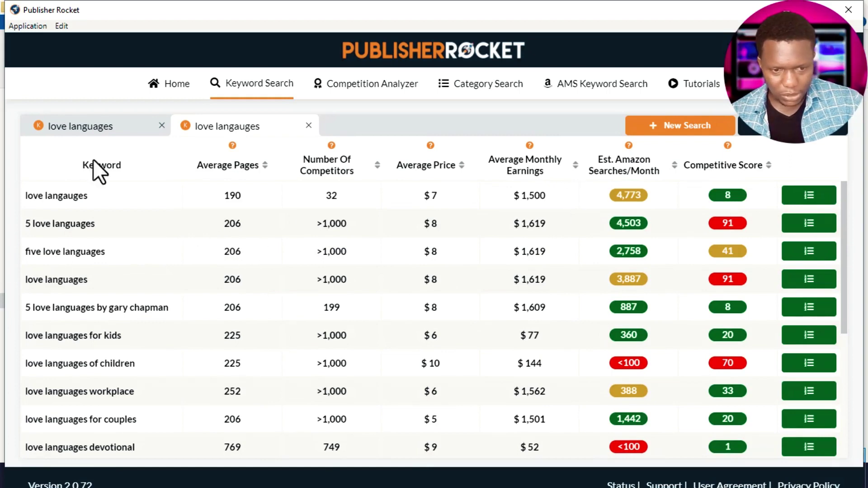
Step: Run the competition analysis for the keyword "love langauges" and load more competing books beyond the initial list
{"action": "left_click", "coordinate": [820, 197]}
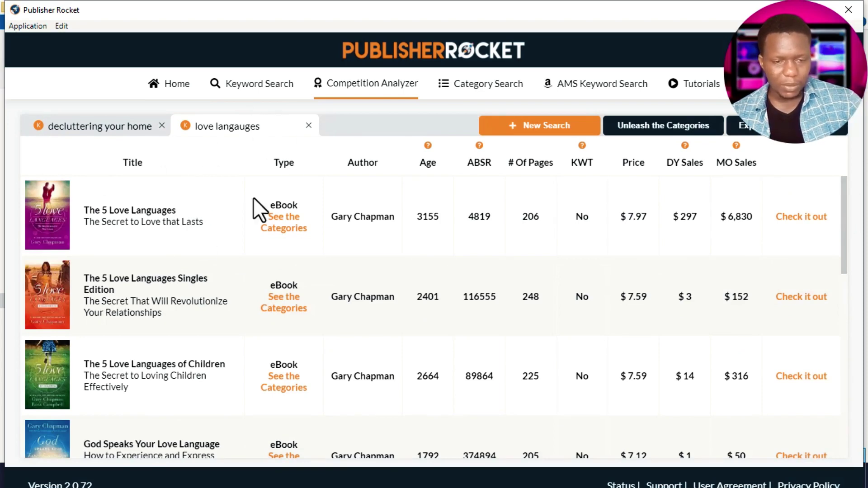
{"action": "scroll", "coordinate": [183, 221], "scroll_direction": "down", "scroll_amount": 5}
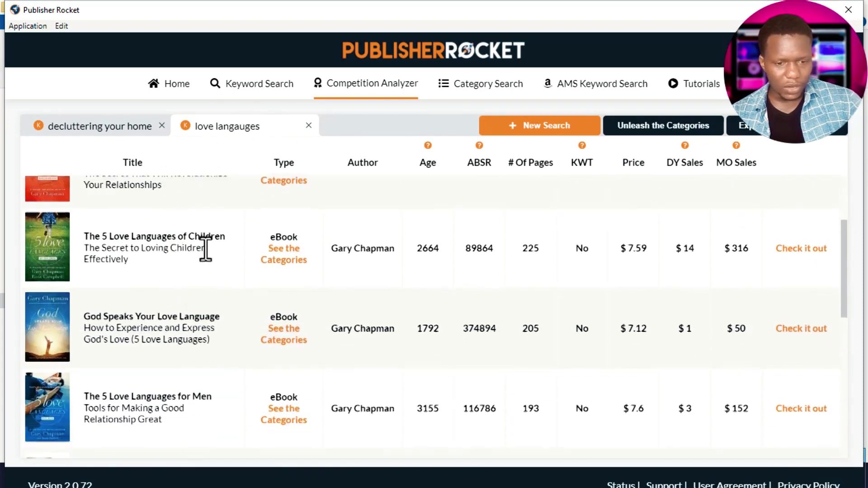
{"action": "scroll", "coordinate": [194, 270], "scroll_direction": "down", "scroll_amount": 6}
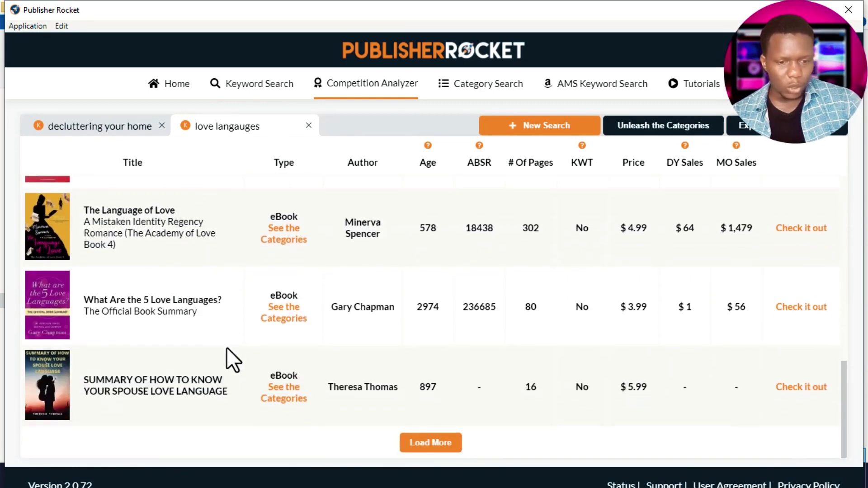
{"action": "left_click", "coordinate": [433, 446]}
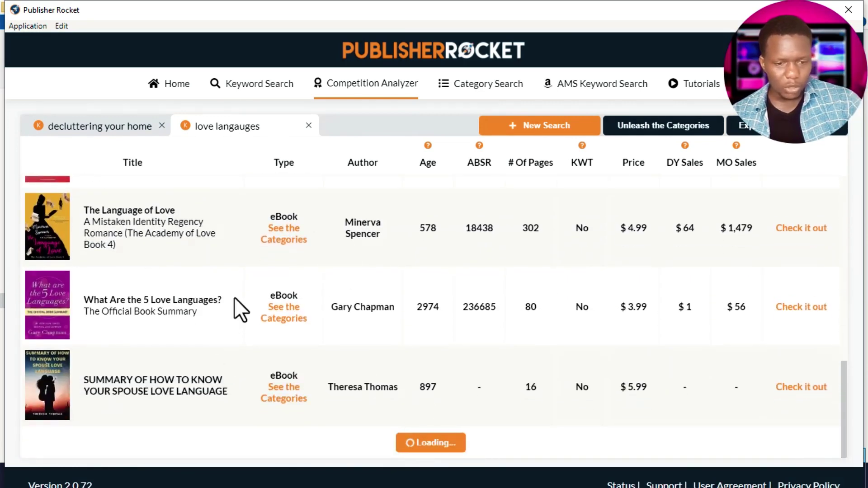
Step: Compare the daily and monthly sales of the competing love language books
{"action": "scroll", "coordinate": [482, 389], "scroll_direction": "up", "scroll_amount": 3}
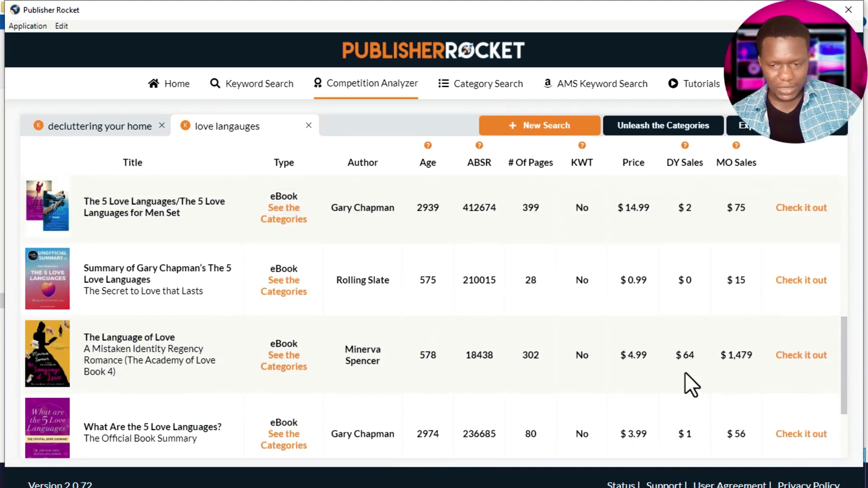
{"action": "scroll", "coordinate": [686, 393], "scroll_direction": "up", "scroll_amount": 10}
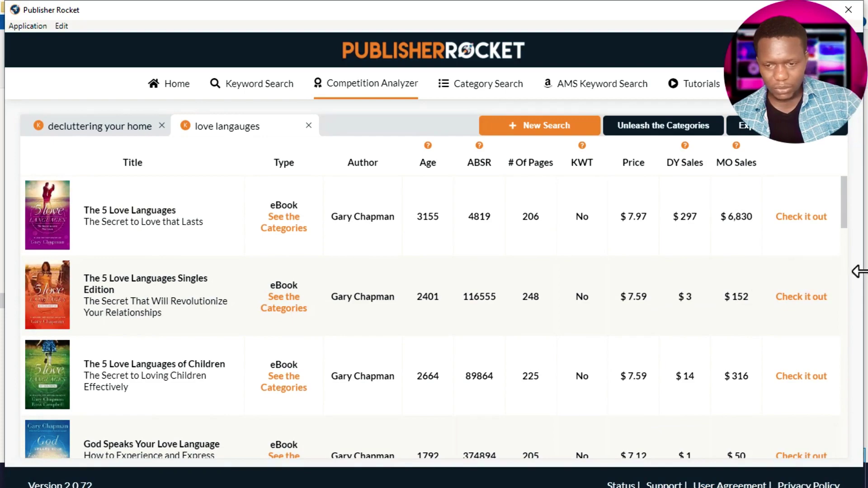
{"action": "scroll", "coordinate": [752, 310], "scroll_direction": "down", "scroll_amount": 10}
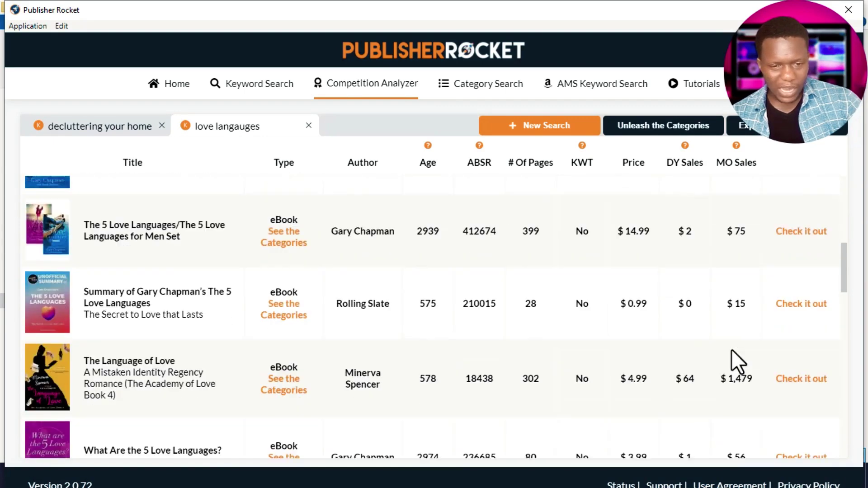
{"action": "scroll", "coordinate": [150, 251], "scroll_direction": "up", "scroll_amount": 5}
{"action": "scroll", "coordinate": [542, 333], "scroll_direction": "up", "scroll_amount": 3}
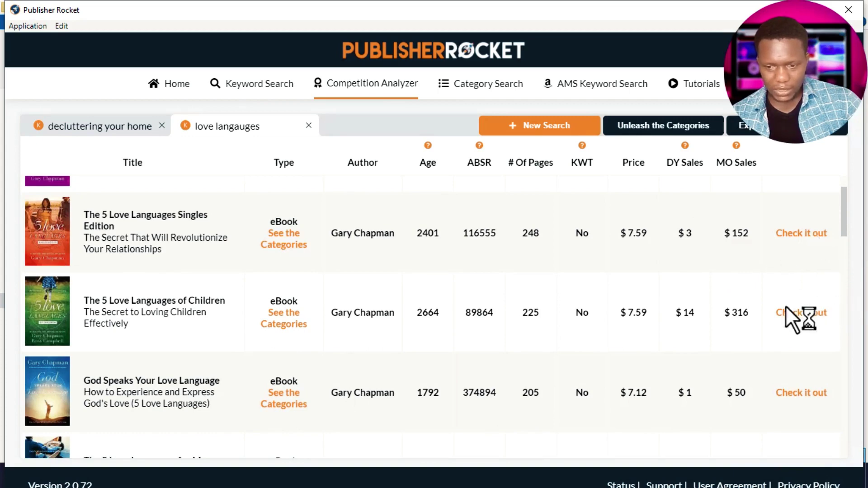
Step: Check the Amazon product page of The 5 Love Languages Singles Edition and return to the competitor list in Publisher Rocket
{"action": "left_click", "coordinate": [796, 312]}
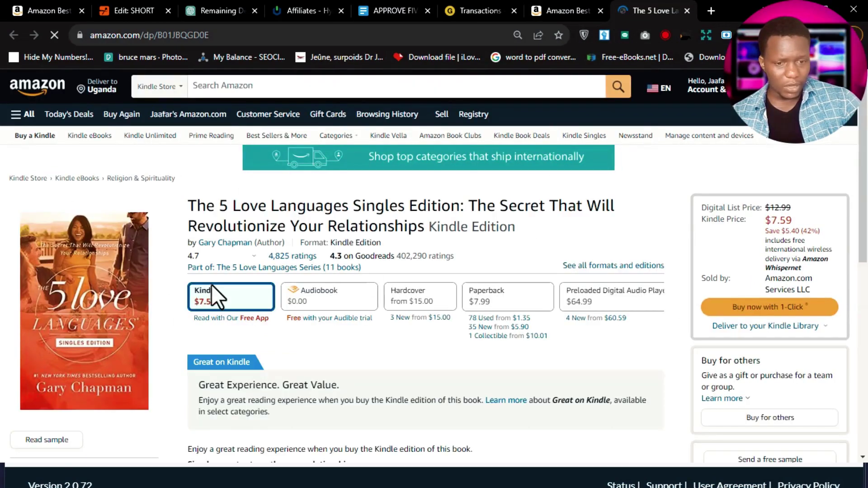
{"action": "scroll", "coordinate": [156, 285], "scroll_direction": "down", "scroll_amount": 1}
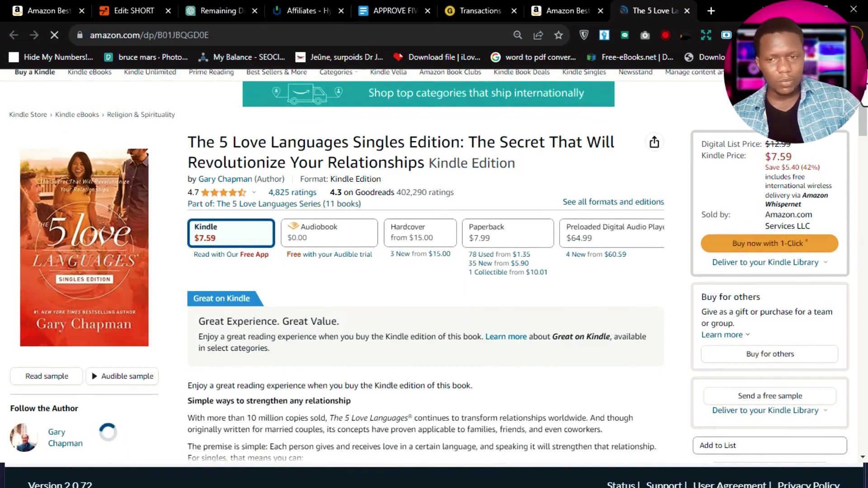
{"action": "key", "text": "alt+Tab"}
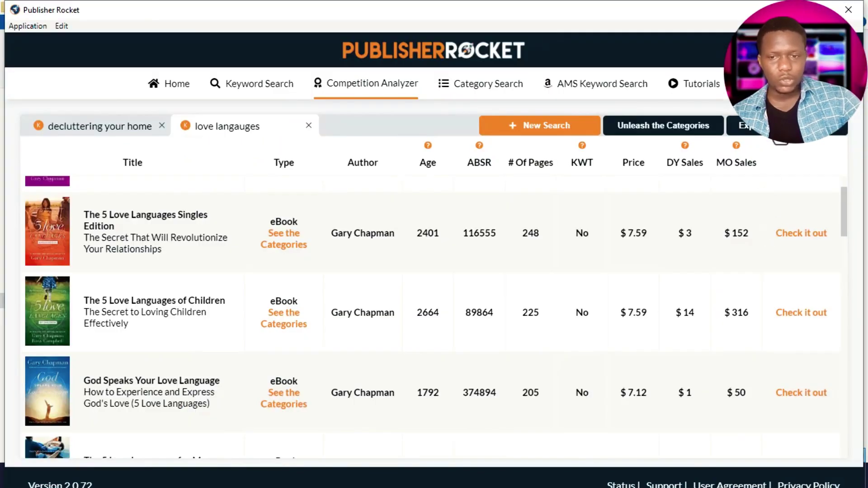
Step: Display all categories used by the competing love language books and review the Books categories
{"action": "scroll", "coordinate": [542, 238], "scroll_direction": "down", "scroll_amount": 3}
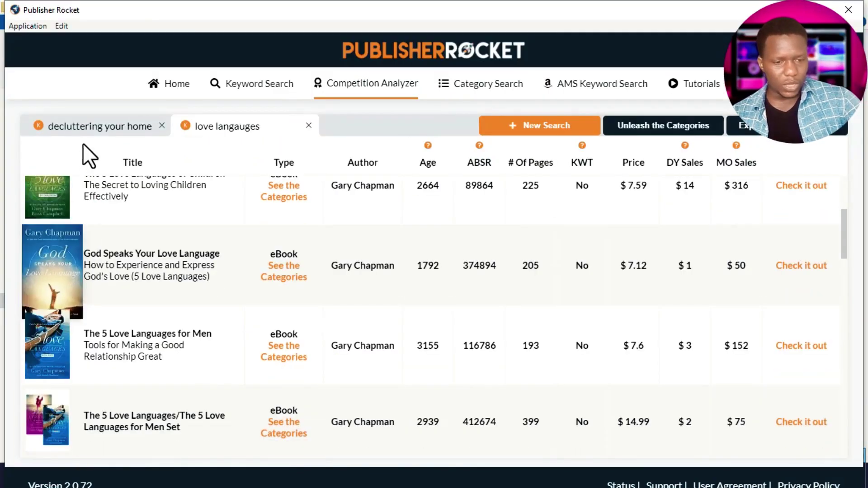
{"action": "scroll", "coordinate": [575, 357], "scroll_direction": "up", "scroll_amount": 4}
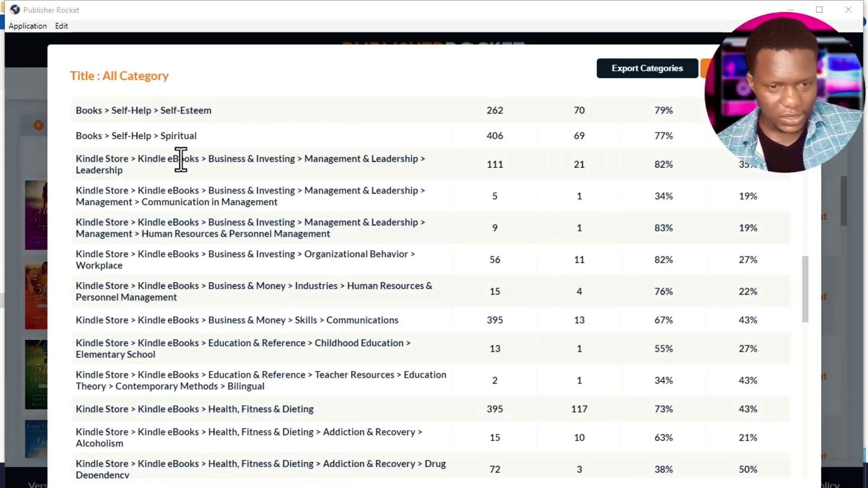
{"action": "scroll", "coordinate": [251, 179], "scroll_direction": "up", "scroll_amount": 3}
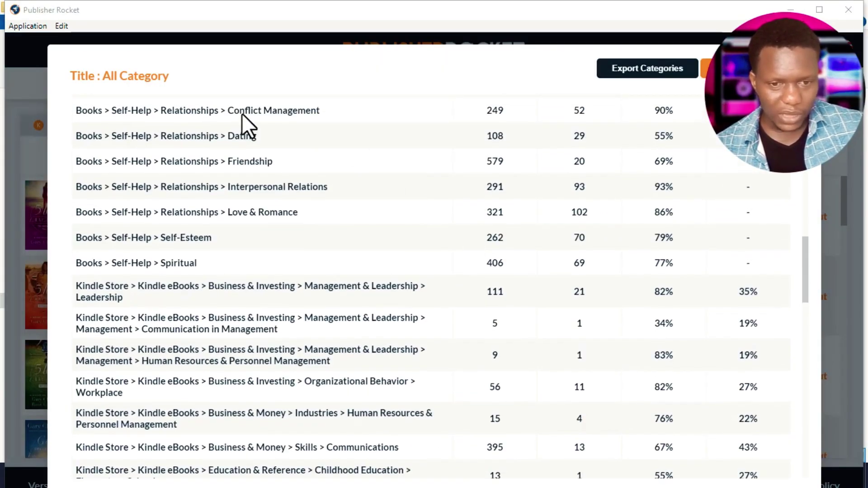
{"action": "scroll", "coordinate": [240, 144], "scroll_direction": "up", "scroll_amount": 10}
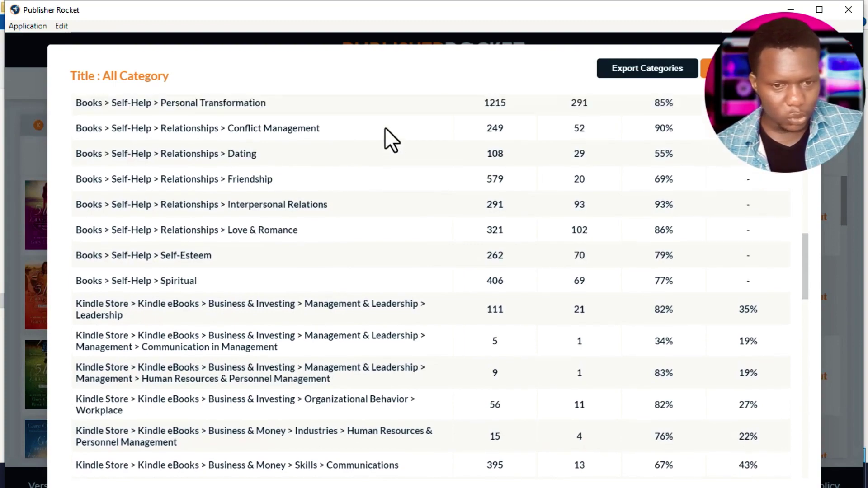
{"action": "scroll", "coordinate": [240, 235], "scroll_direction": "up", "scroll_amount": 9}
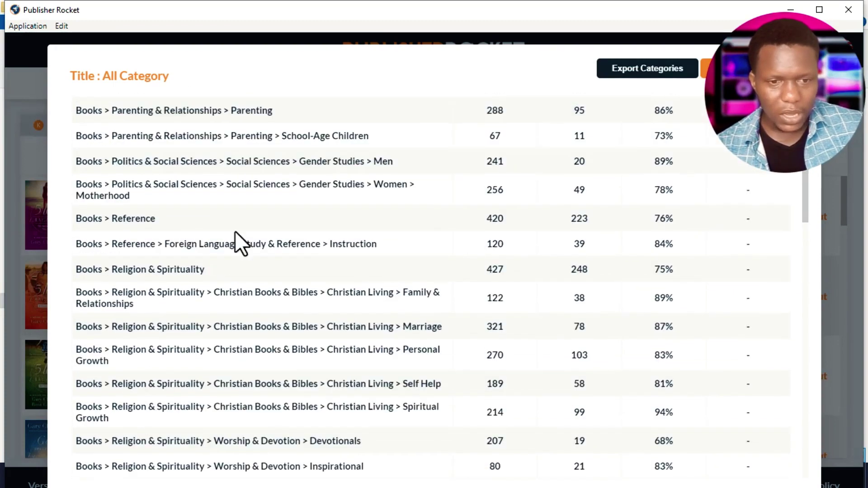
{"action": "scroll", "coordinate": [425, 208], "scroll_direction": "up", "scroll_amount": 5}
{"action": "scroll", "coordinate": [452, 180], "scroll_direction": "up", "scroll_amount": 6}
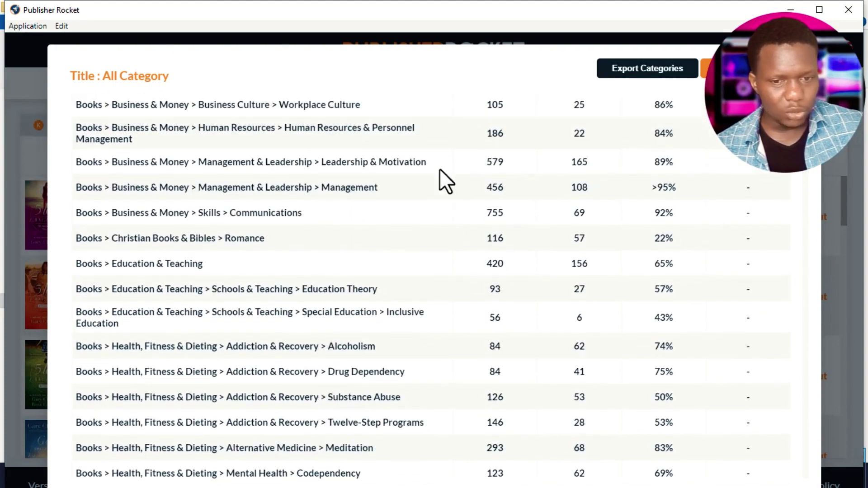
Step: Read through the category list down to the Kindle eBooks Self-Help categories and close it
{"action": "scroll", "coordinate": [527, 189], "scroll_direction": "down", "scroll_amount": 2}
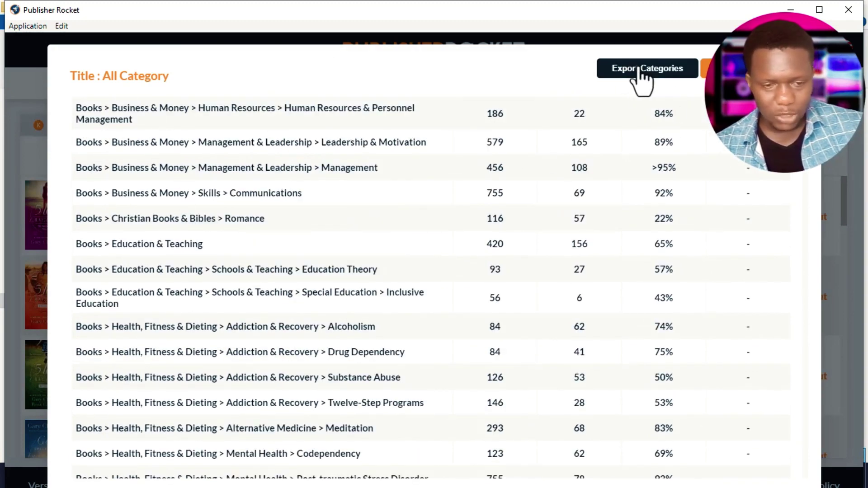
{"action": "scroll", "coordinate": [470, 362], "scroll_direction": "down", "scroll_amount": 12}
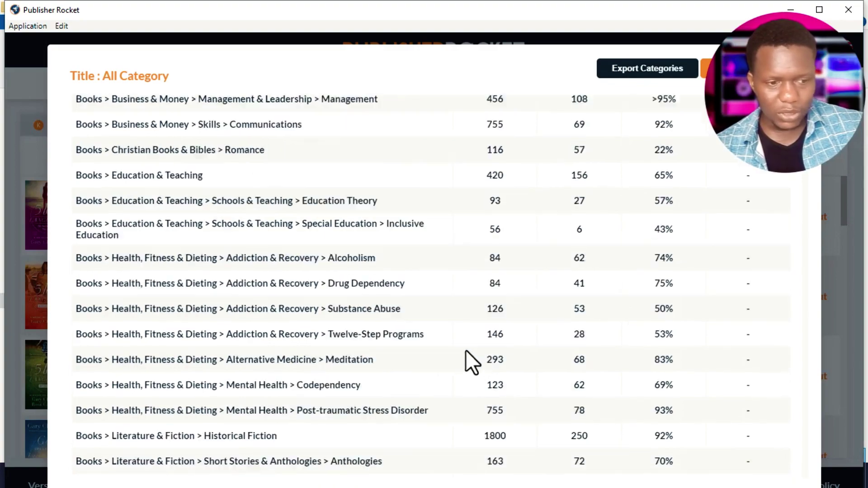
{"action": "scroll", "coordinate": [488, 322], "scroll_direction": "down", "scroll_amount": 15}
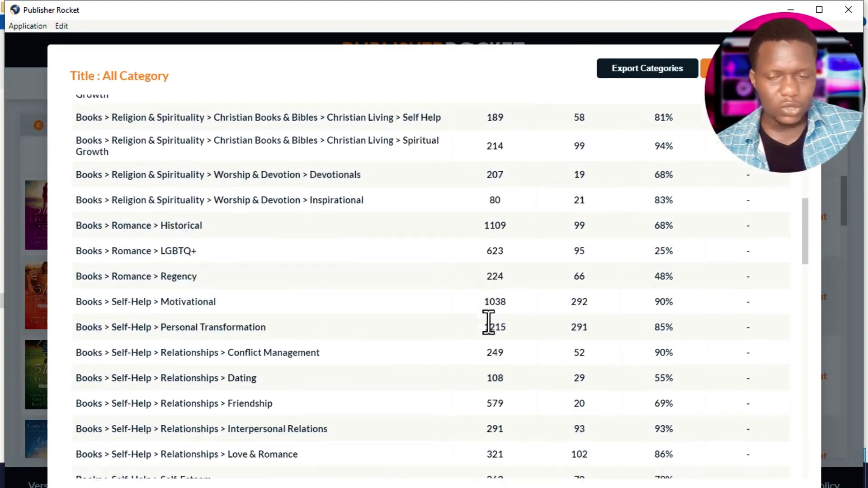
{"action": "scroll", "coordinate": [486, 322], "scroll_direction": "down", "scroll_amount": 14}
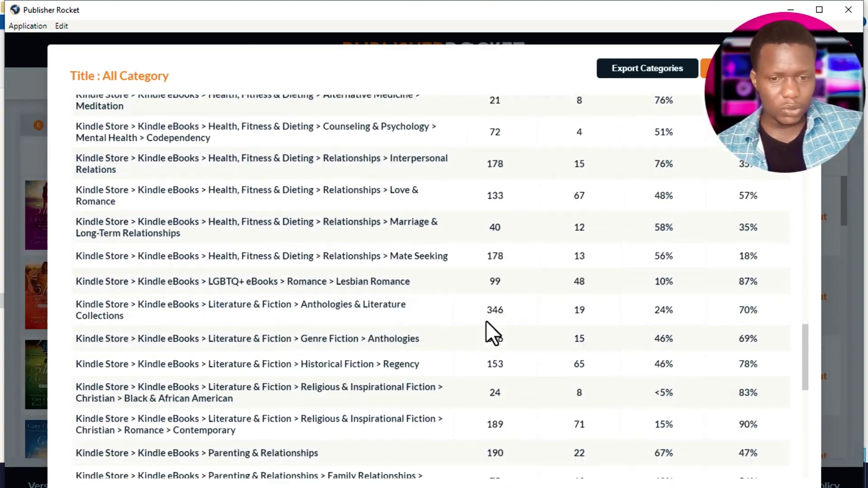
{"action": "scroll", "coordinate": [487, 321], "scroll_direction": "down", "scroll_amount": 3}
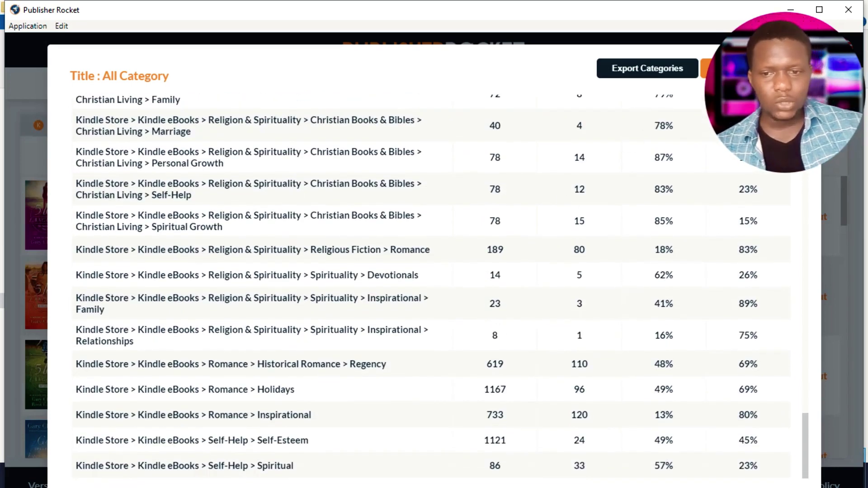
{"action": "key", "text": "Escape"}
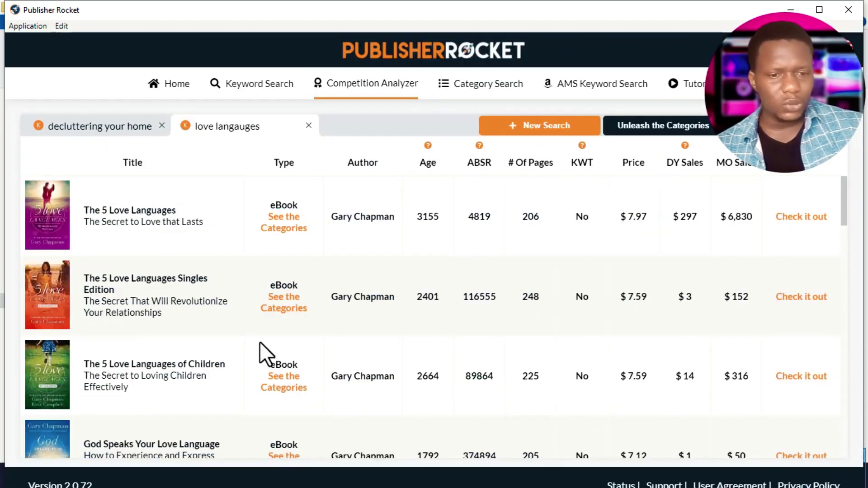
Step: Switch to the Amazon Best Sellers page in Chrome and open the Interpersonal Relations category under Relationships
{"action": "left_click", "coordinate": [791, 9]}
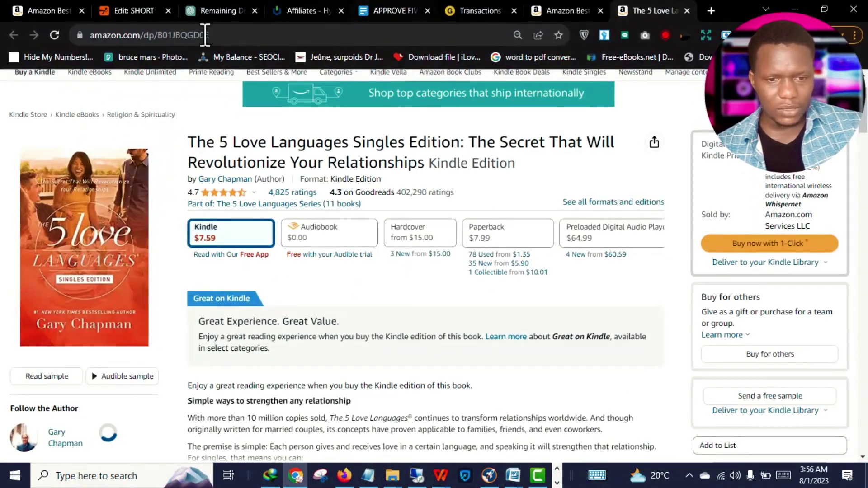
{"action": "left_click", "coordinate": [569, 2]}
{"action": "scroll", "coordinate": [208, 284], "scroll_direction": "up", "scroll_amount": 10}
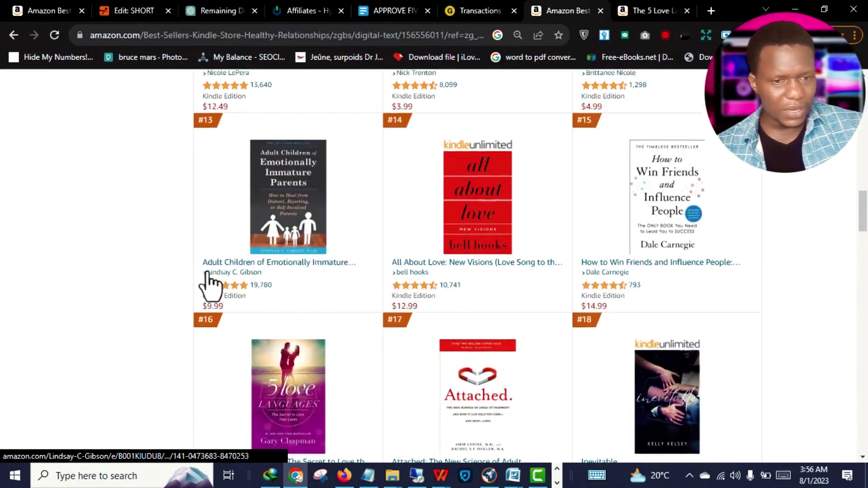
{"action": "scroll", "coordinate": [374, 265], "scroll_direction": "up", "scroll_amount": 15}
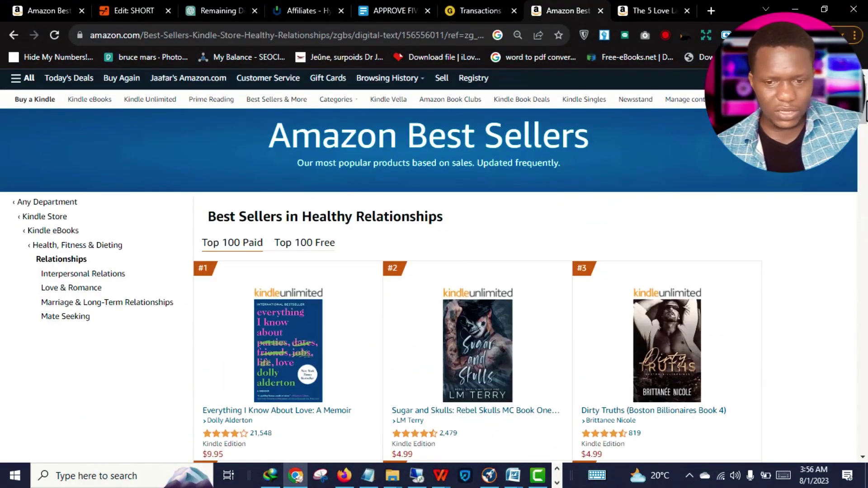
{"action": "left_click", "coordinate": [84, 274]}
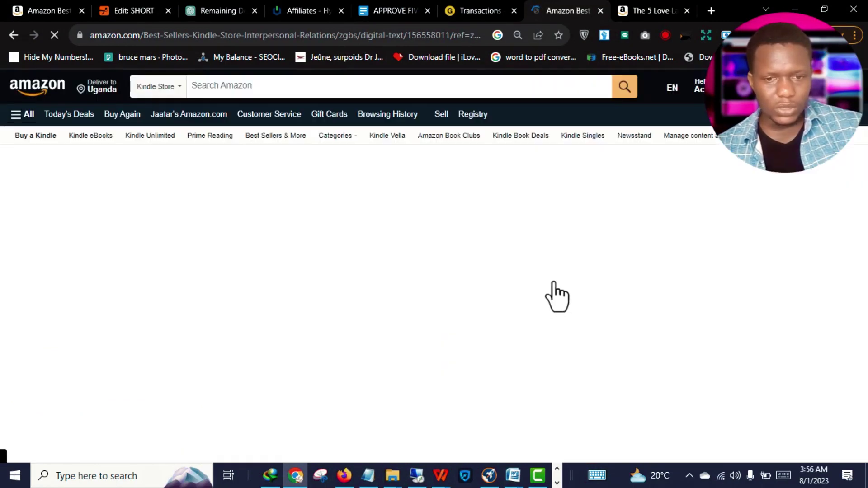
Step: Look through the Interpersonal Relations best-seller list down to about rank 33, examining book topics, prices and ratings
{"action": "scroll", "coordinate": [552, 295], "scroll_direction": "down", "scroll_amount": 3}
{"action": "scroll", "coordinate": [635, 294], "scroll_direction": "down", "scroll_amount": 12}
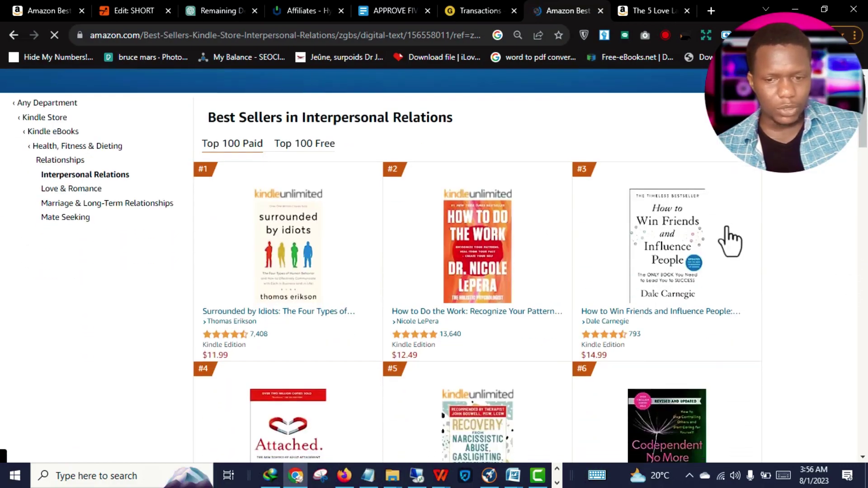
{"action": "scroll", "coordinate": [685, 357], "scroll_direction": "down", "scroll_amount": 4}
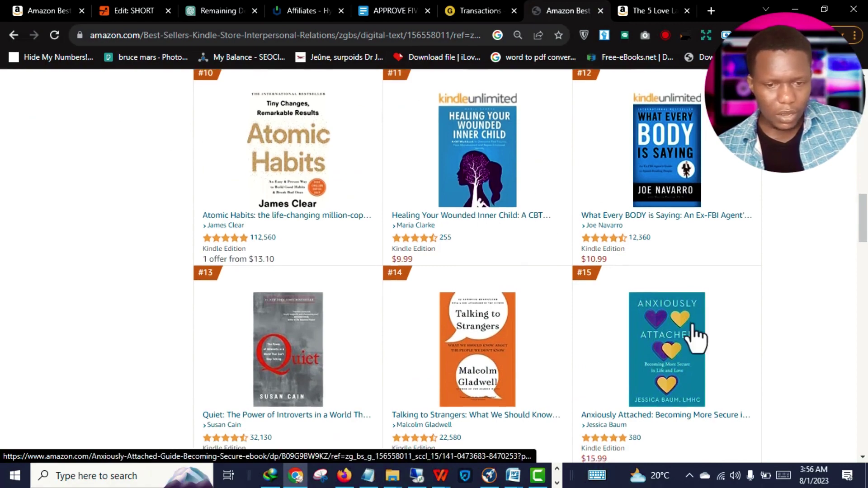
{"action": "scroll", "coordinate": [693, 339], "scroll_direction": "down", "scroll_amount": 7}
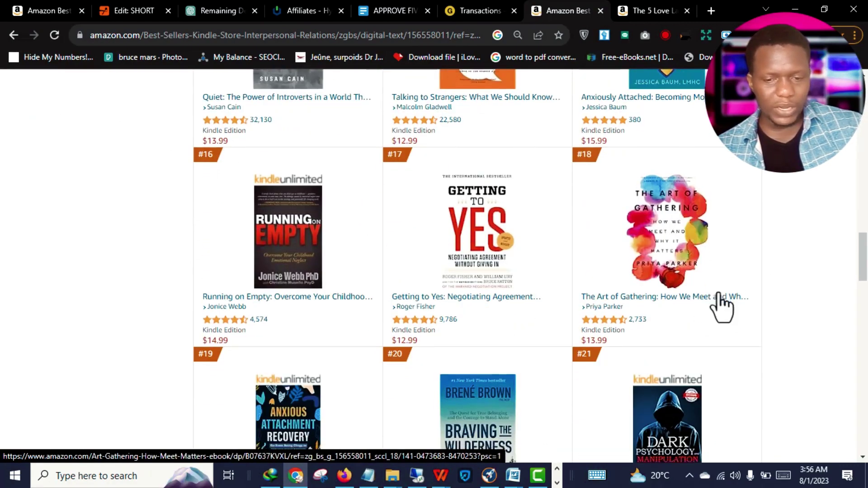
{"action": "scroll", "coordinate": [746, 310], "scroll_direction": "down", "scroll_amount": 9}
{"action": "scroll", "coordinate": [608, 335], "scroll_direction": "down", "scroll_amount": 11}
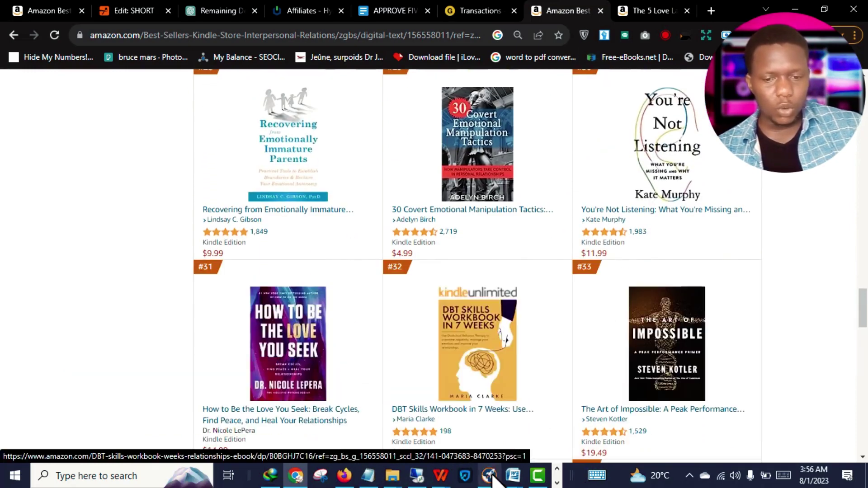
Step: Switch to Publisher Rocket, go back to its home page and open a new Kindle keyword search
{"action": "key", "text": "alt+Tab"}
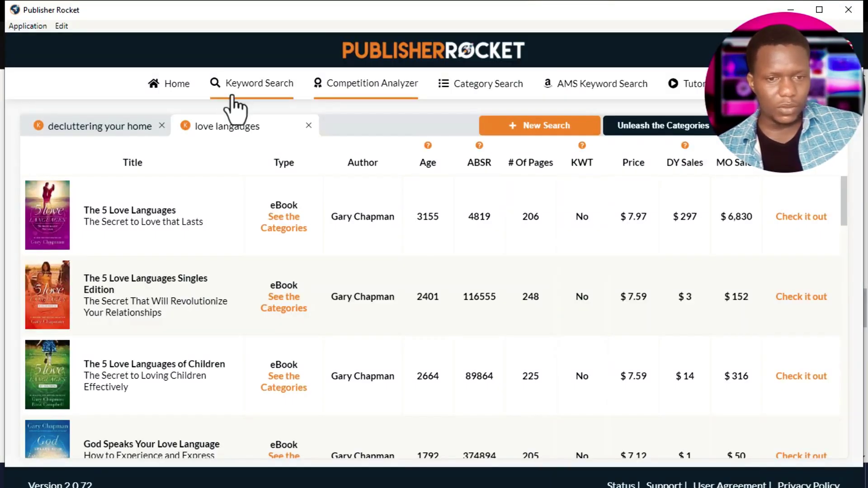
{"action": "left_click", "coordinate": [234, 90]}
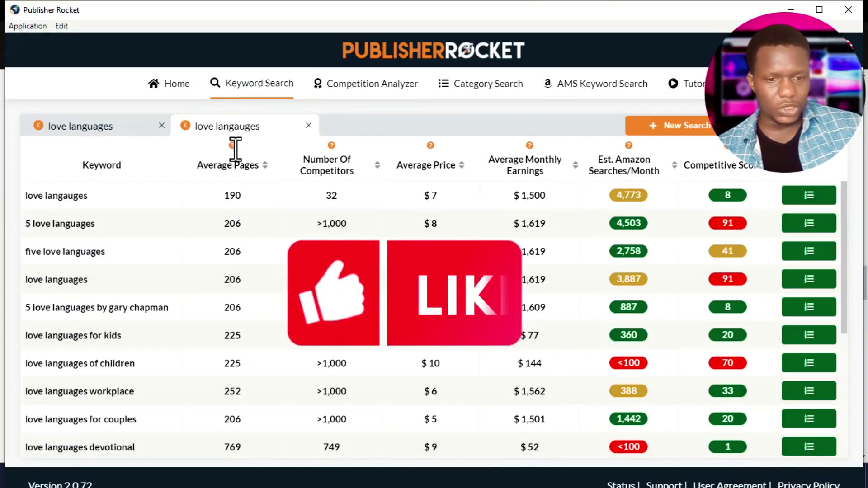
{"action": "left_click", "coordinate": [166, 87]}
{"action": "left_click", "coordinate": [104, 355]}
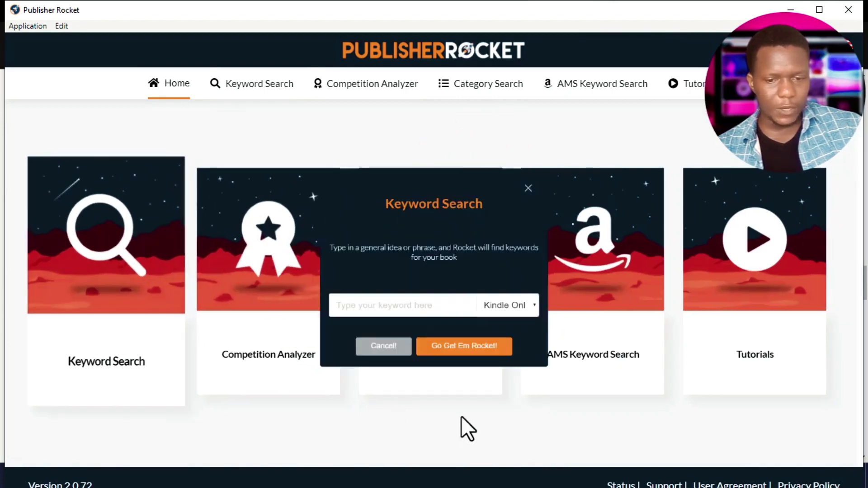